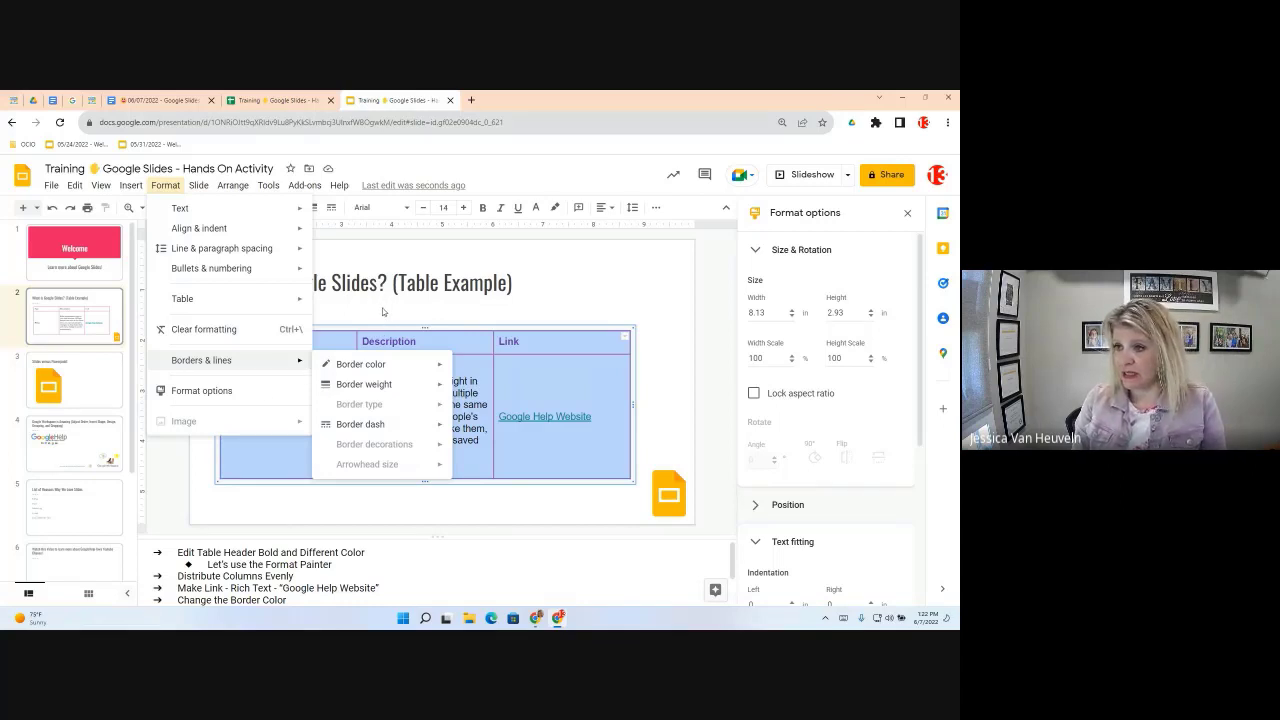
click(594, 285)
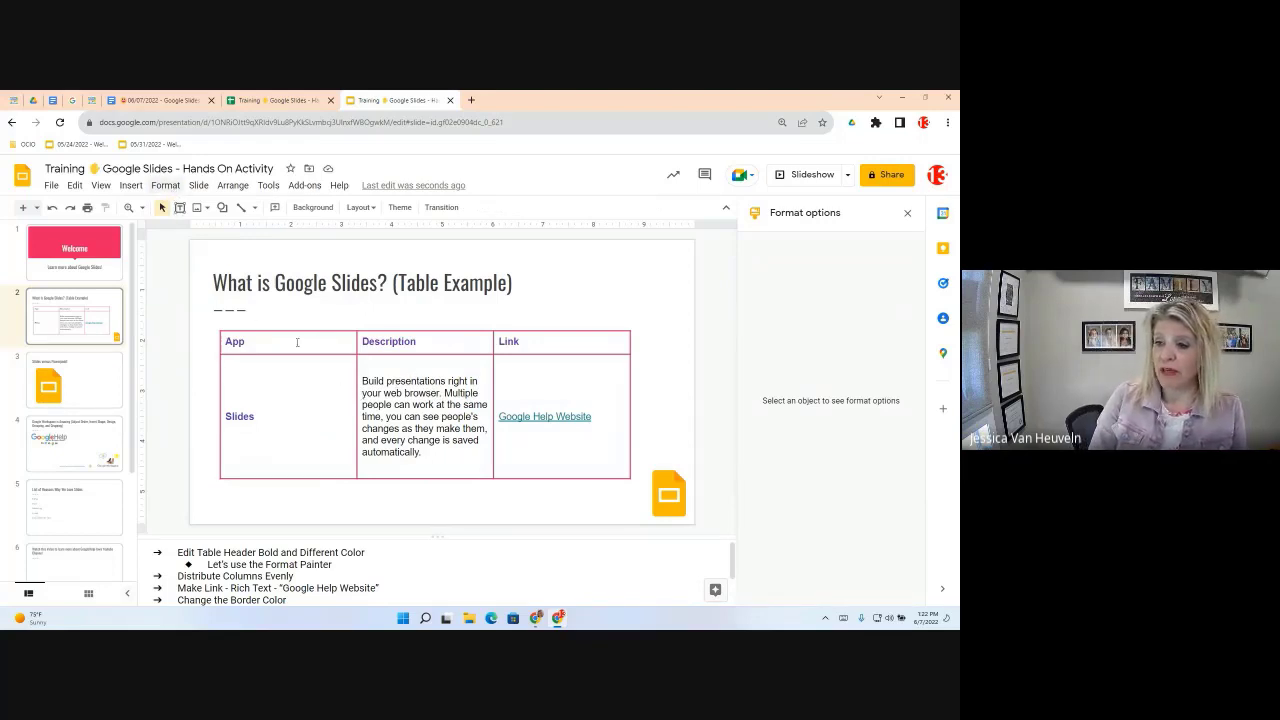
click(166, 186)
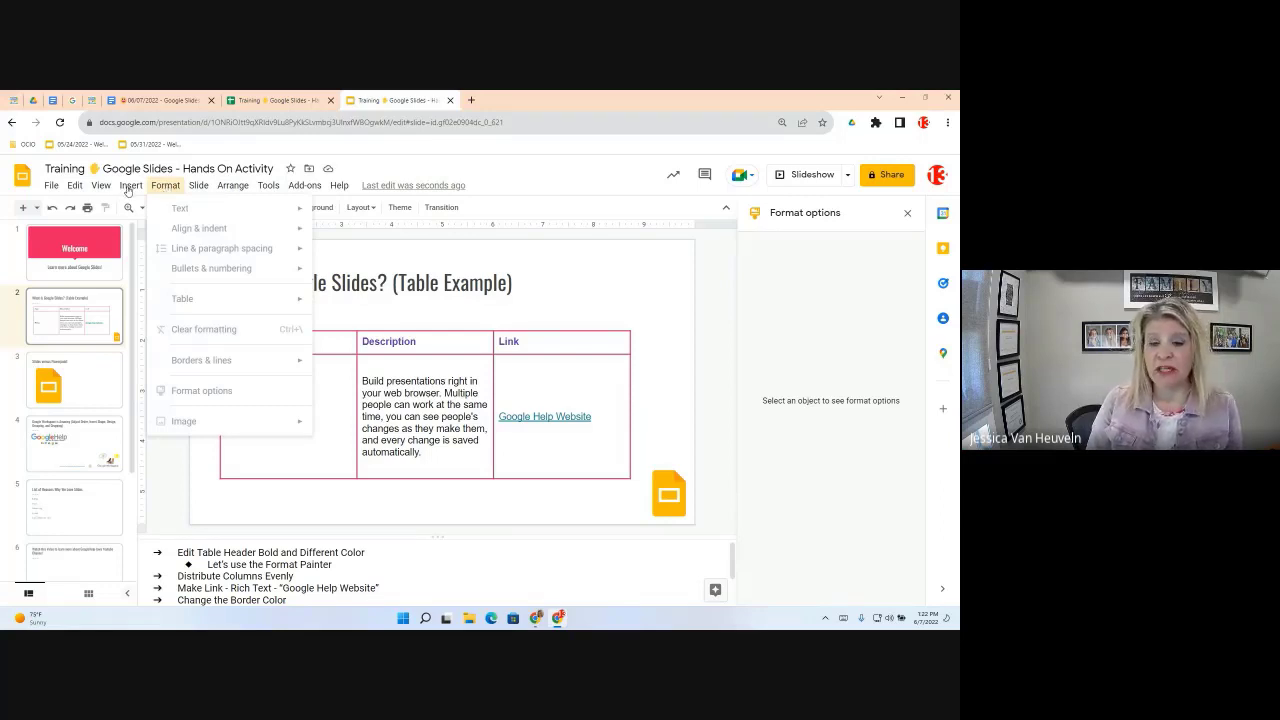
click(129, 190)
click(129, 188)
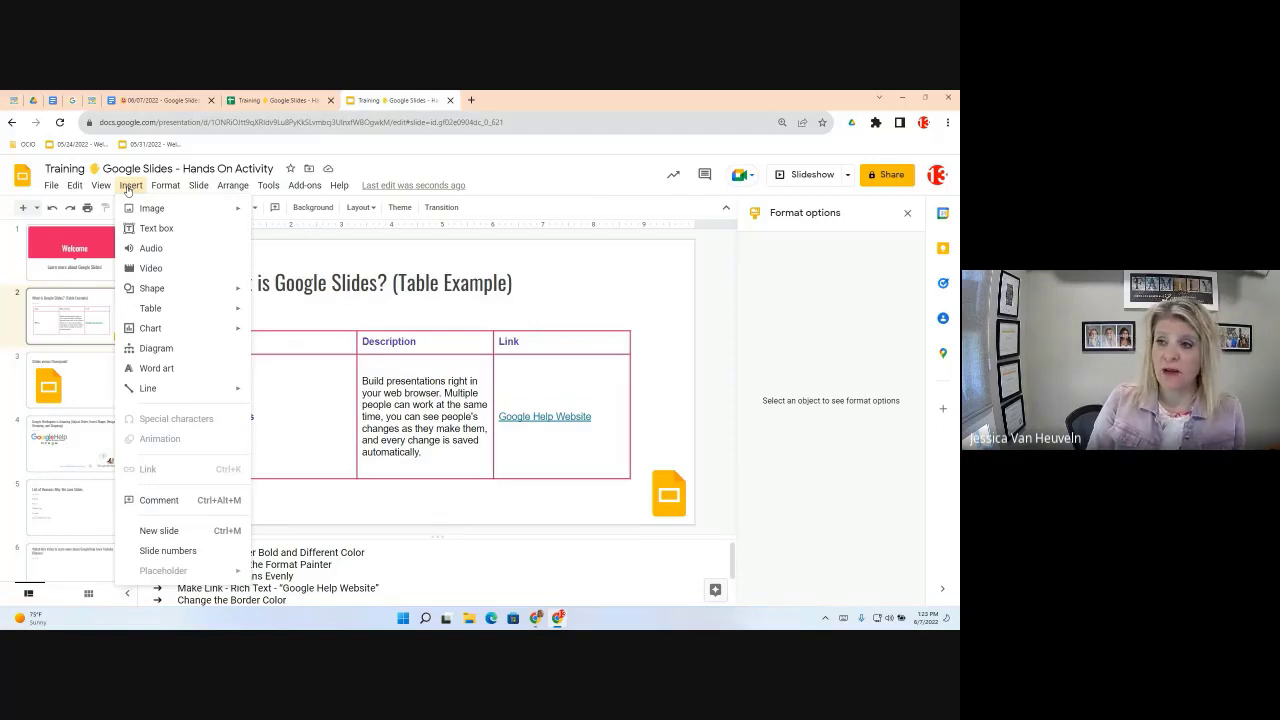
mouse_move(165, 186)
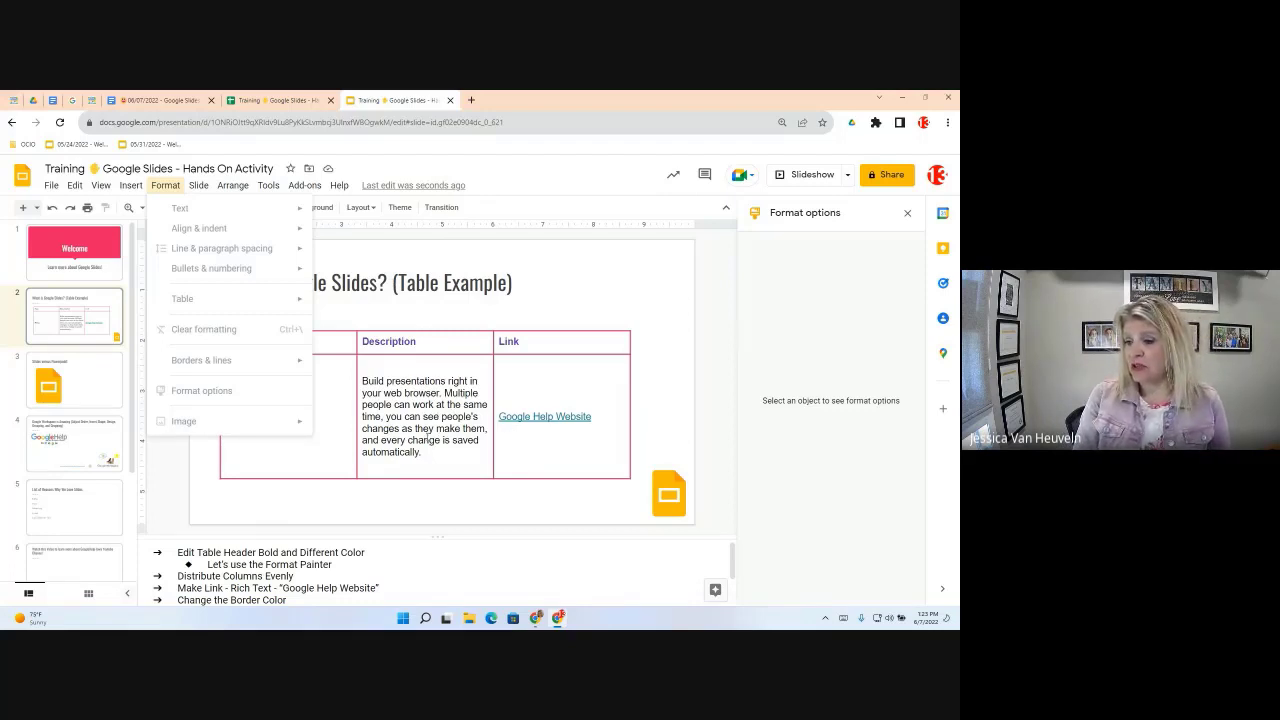
Align the text in the table's second row to the top of its cells and widen the table slightly toward the right.
click(440, 416)
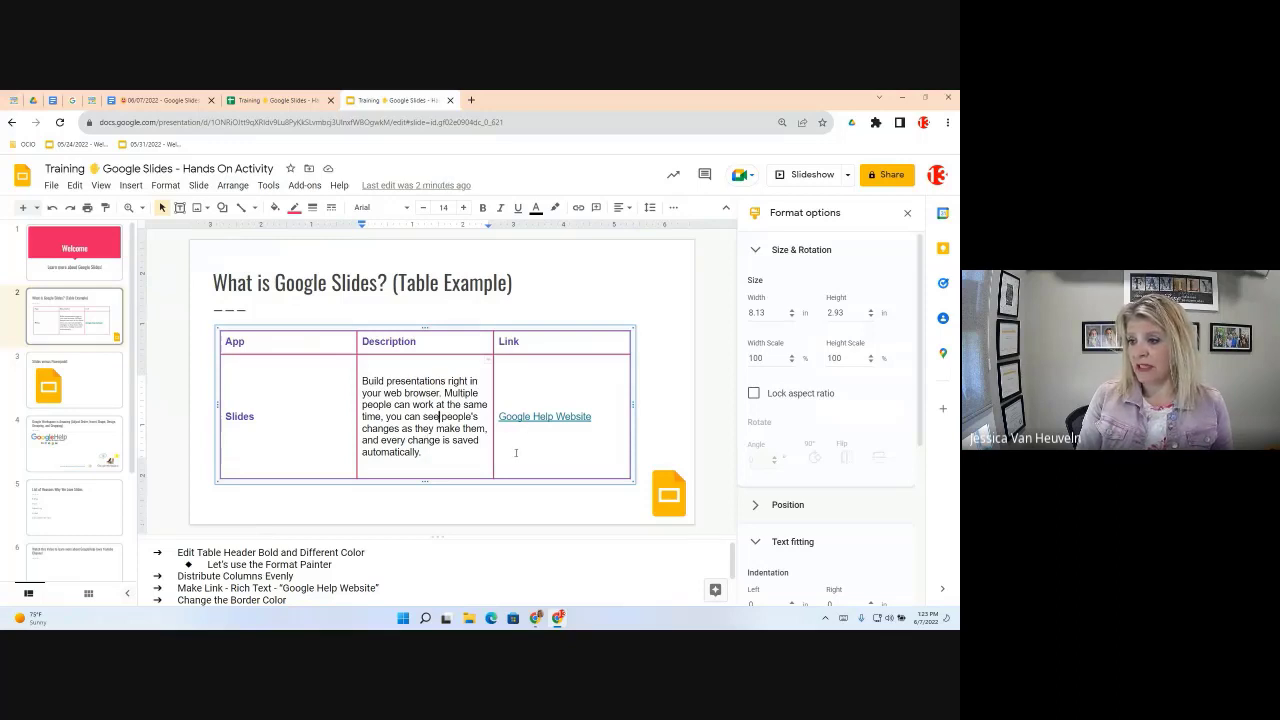
drag(440, 440, 256, 391)
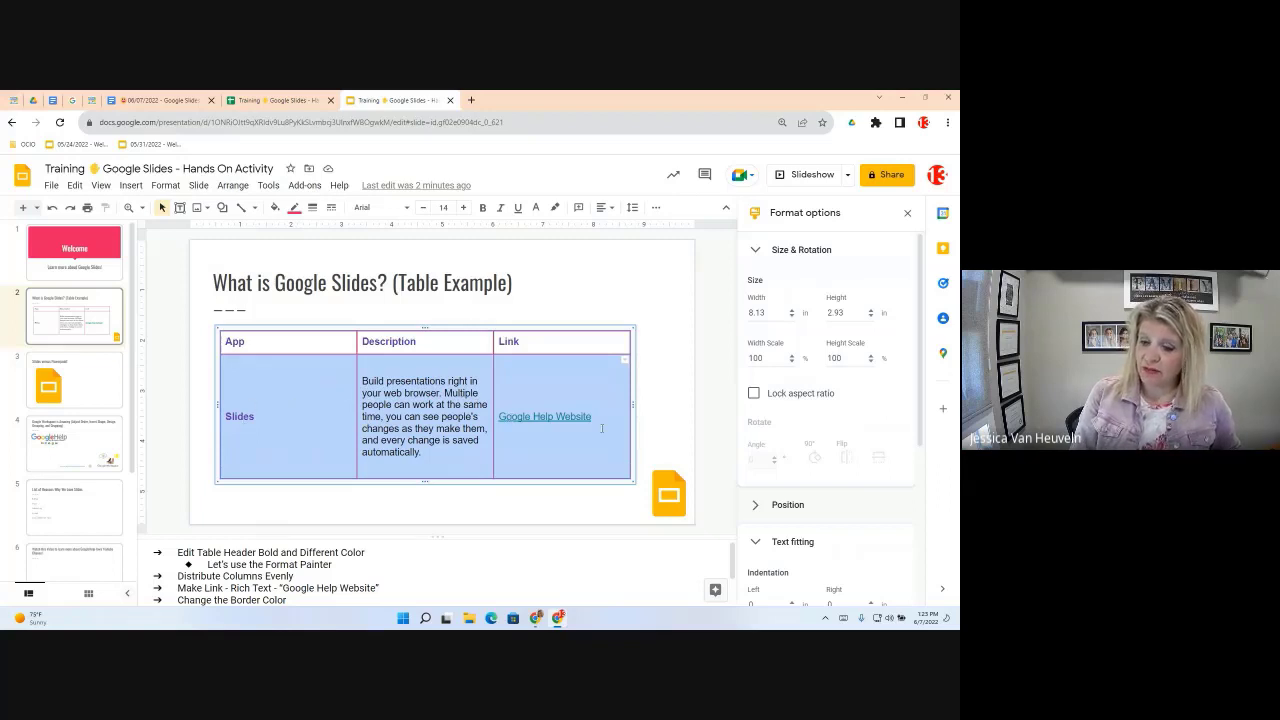
click(633, 208)
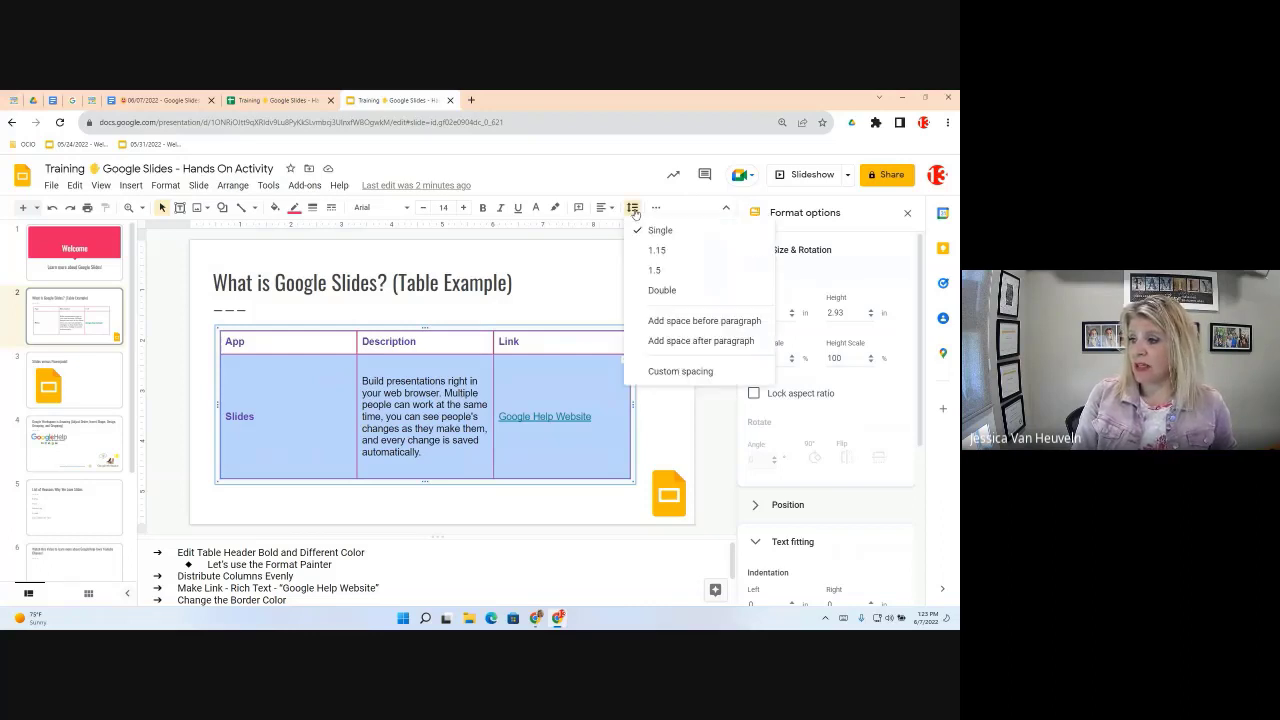
click(609, 208)
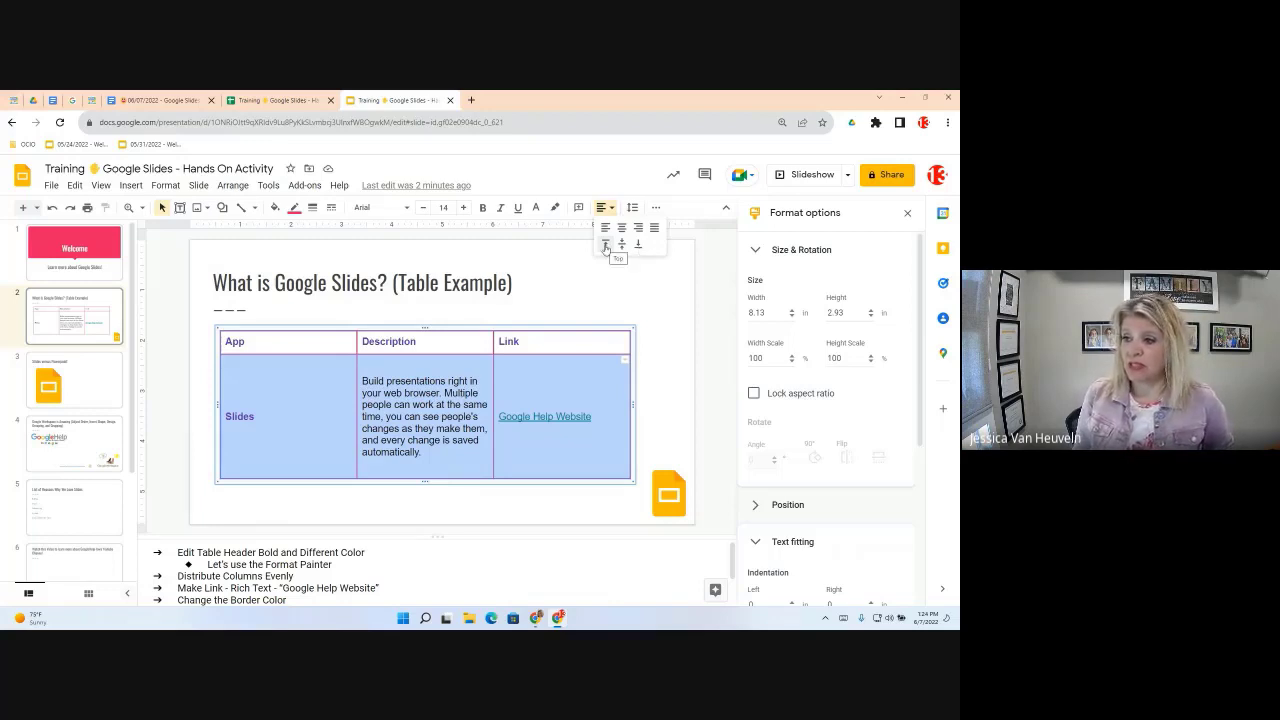
click(605, 245)
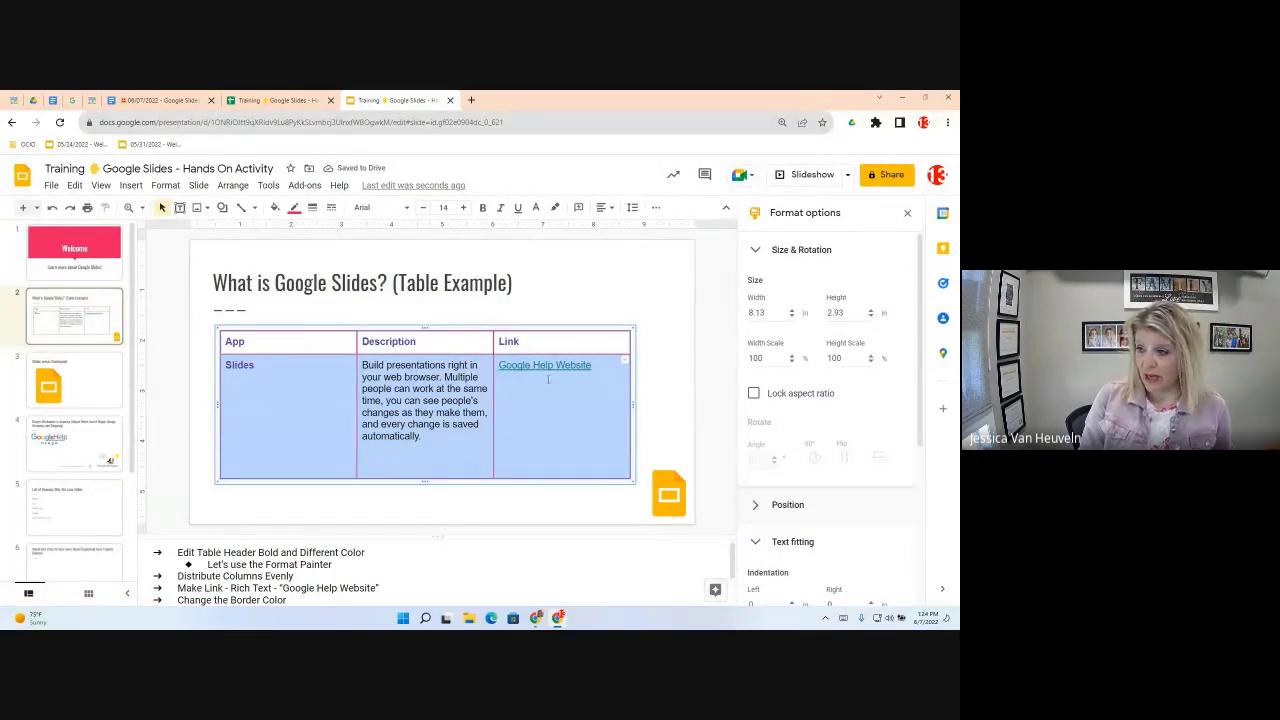
click(632, 405)
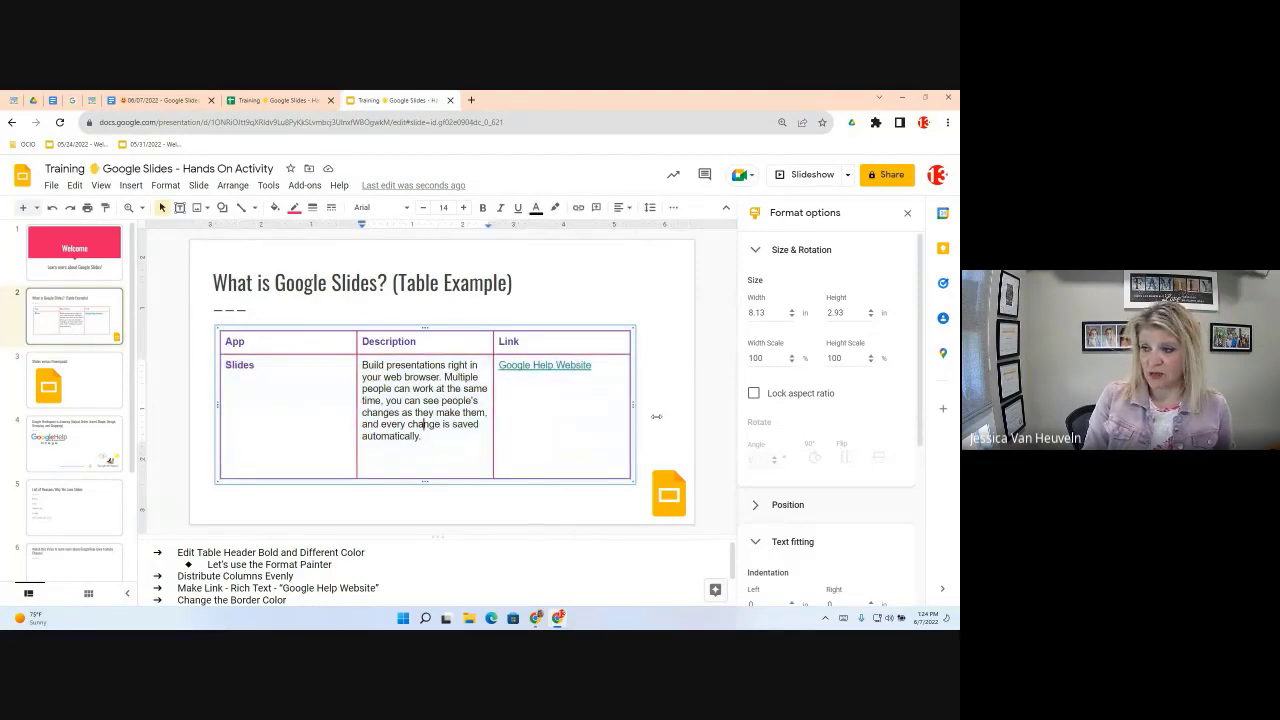
click(659, 410)
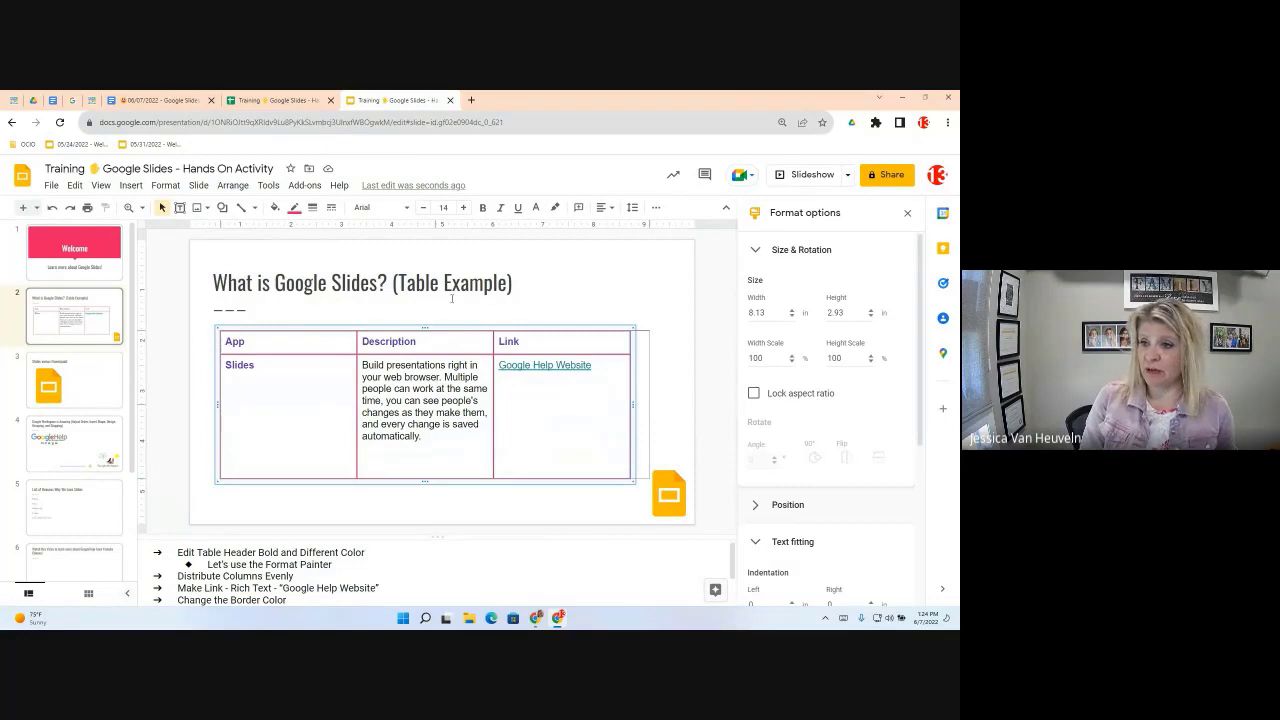
click(133, 186)
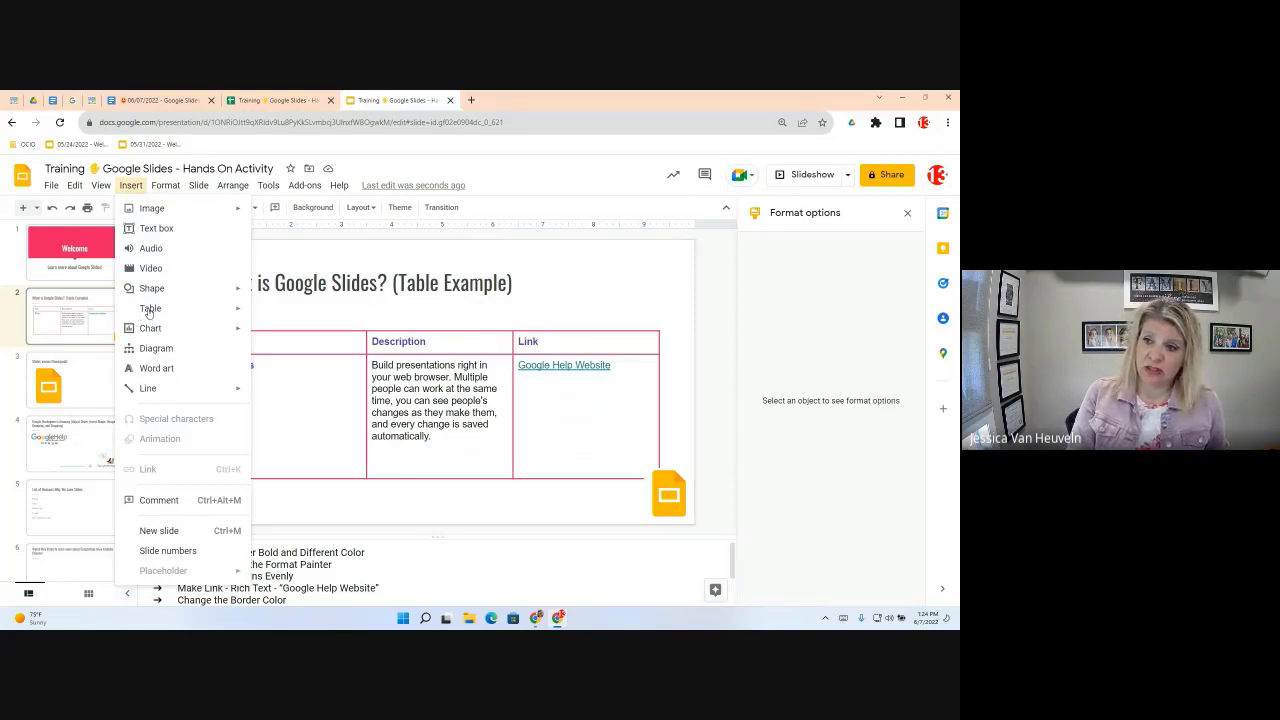
mouse_move(149, 313)
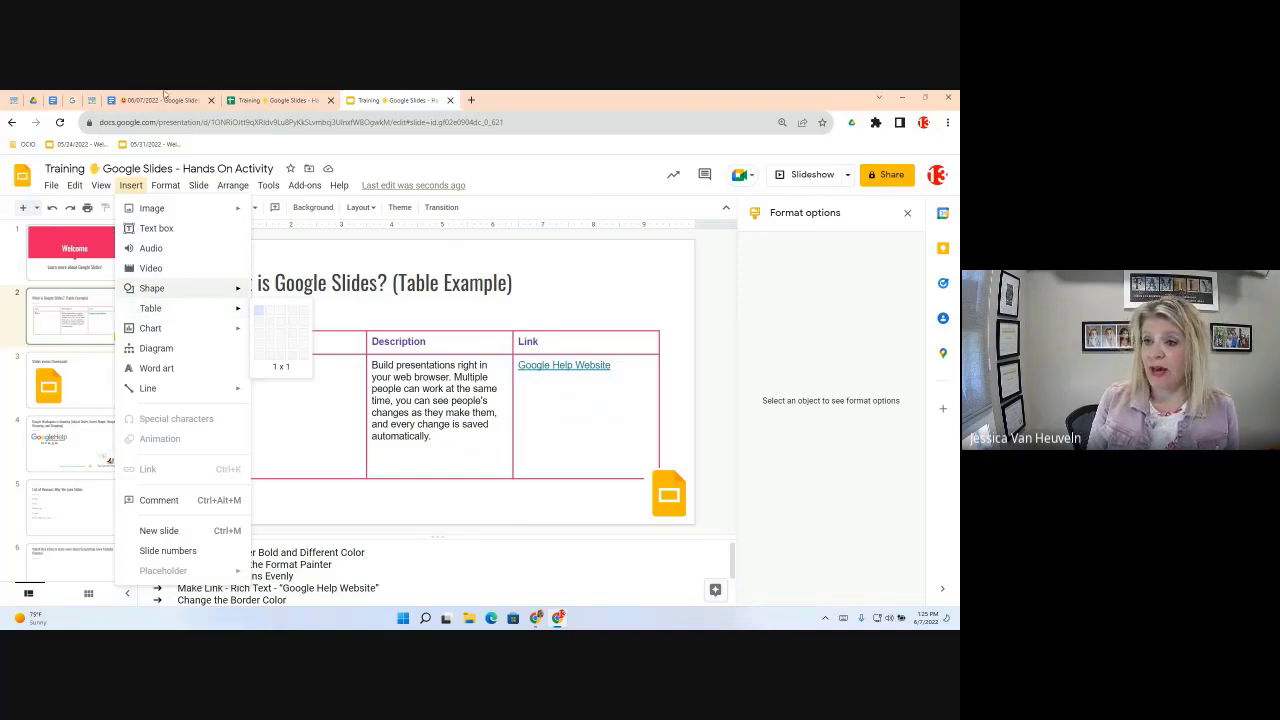
Switch to the Google Slides Objectives document and read the tasks listed under Objectives 3 and 4.
click(165, 95)
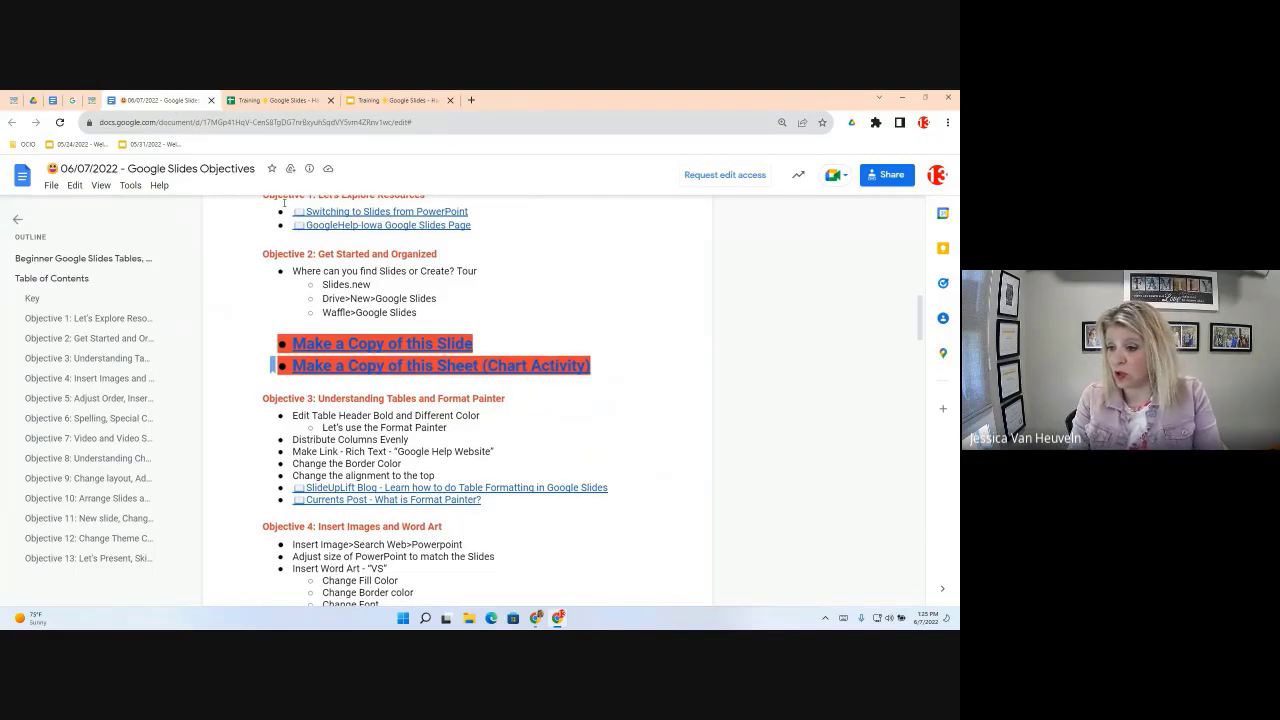
scroll(520, 339, down, 3)
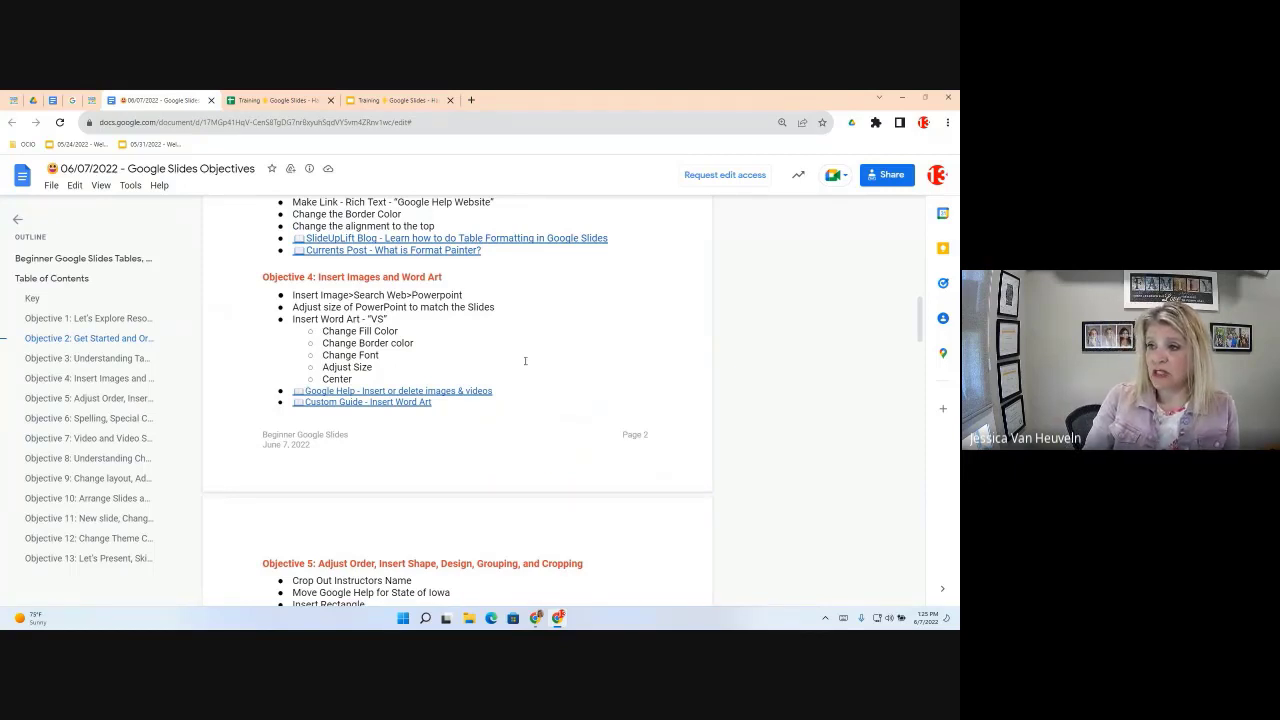
scroll(525, 361, down, 1)
scroll(515, 358, up, 2)
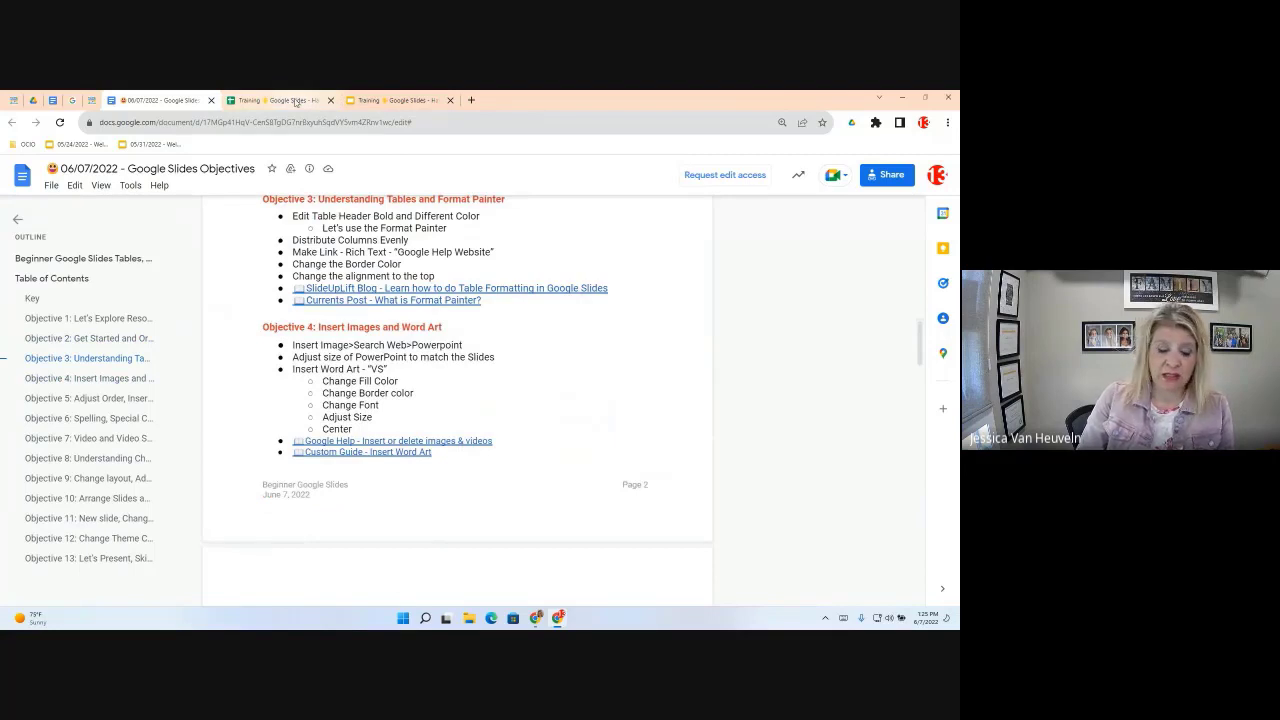
Back in the training presentation, search the web for "Power point" images and insert the first round logo on the "Slides versus Powerpoint" slide.
click(395, 100)
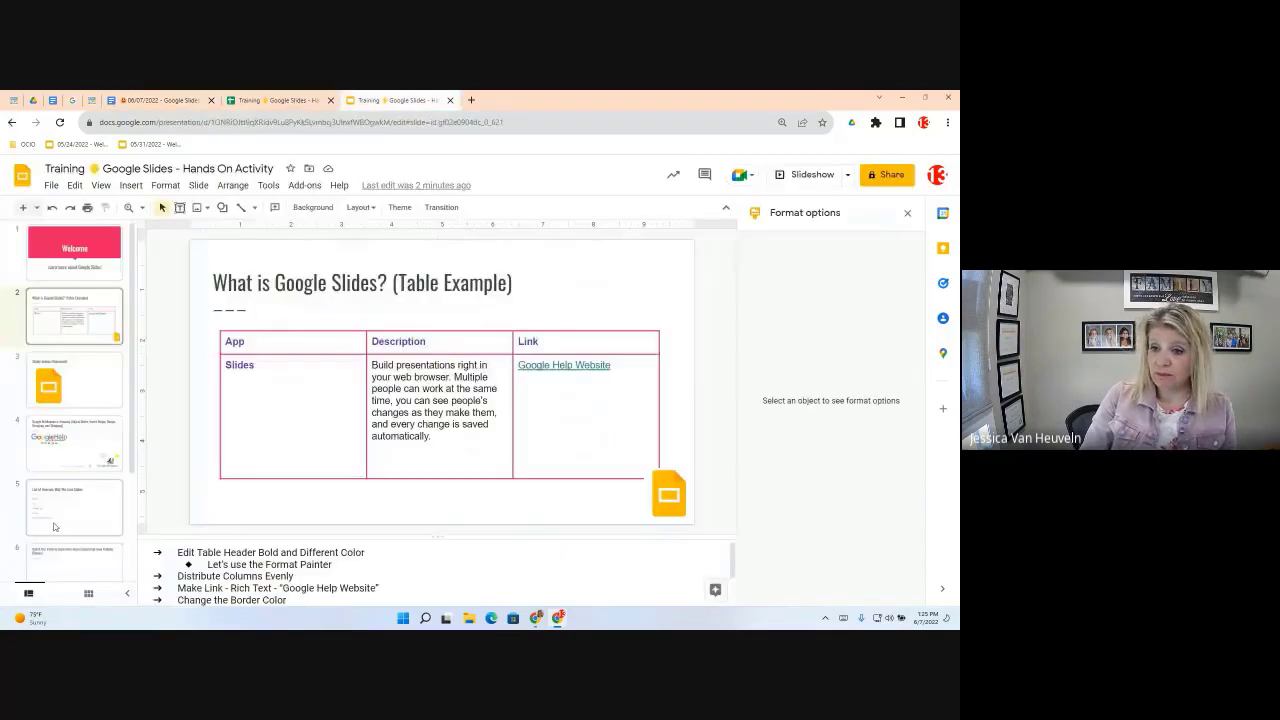
click(74, 378)
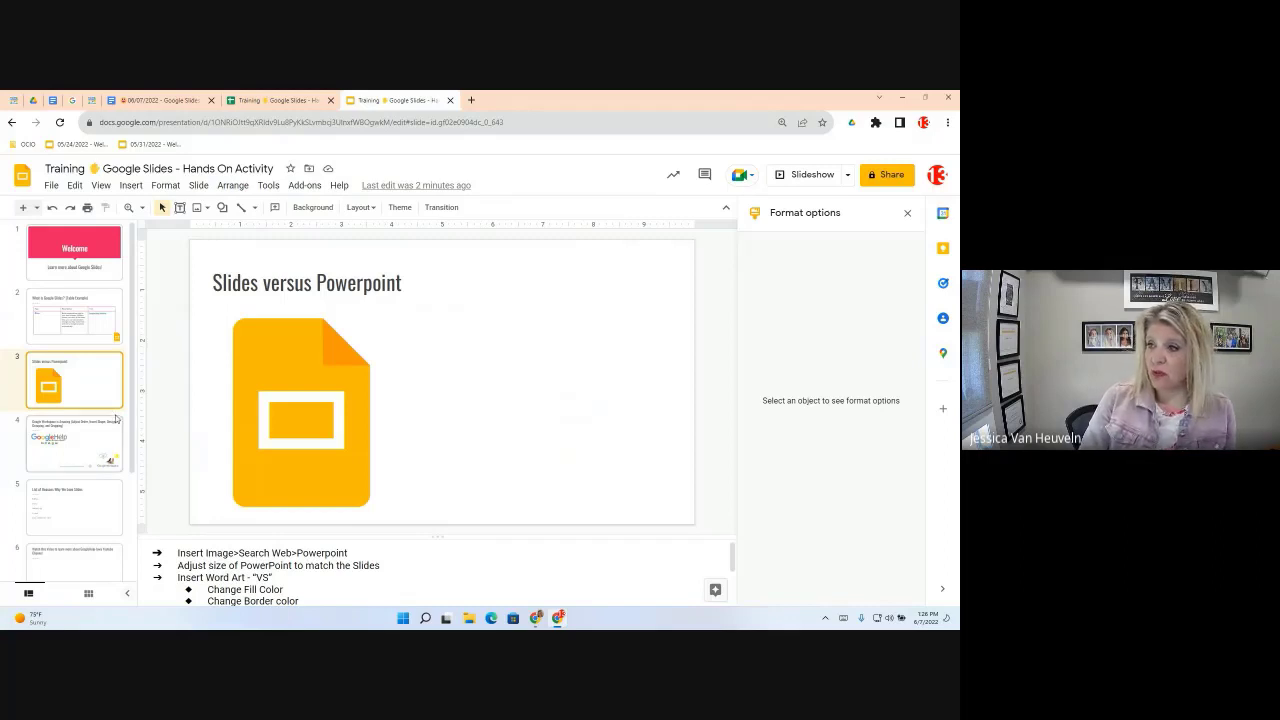
click(132, 186)
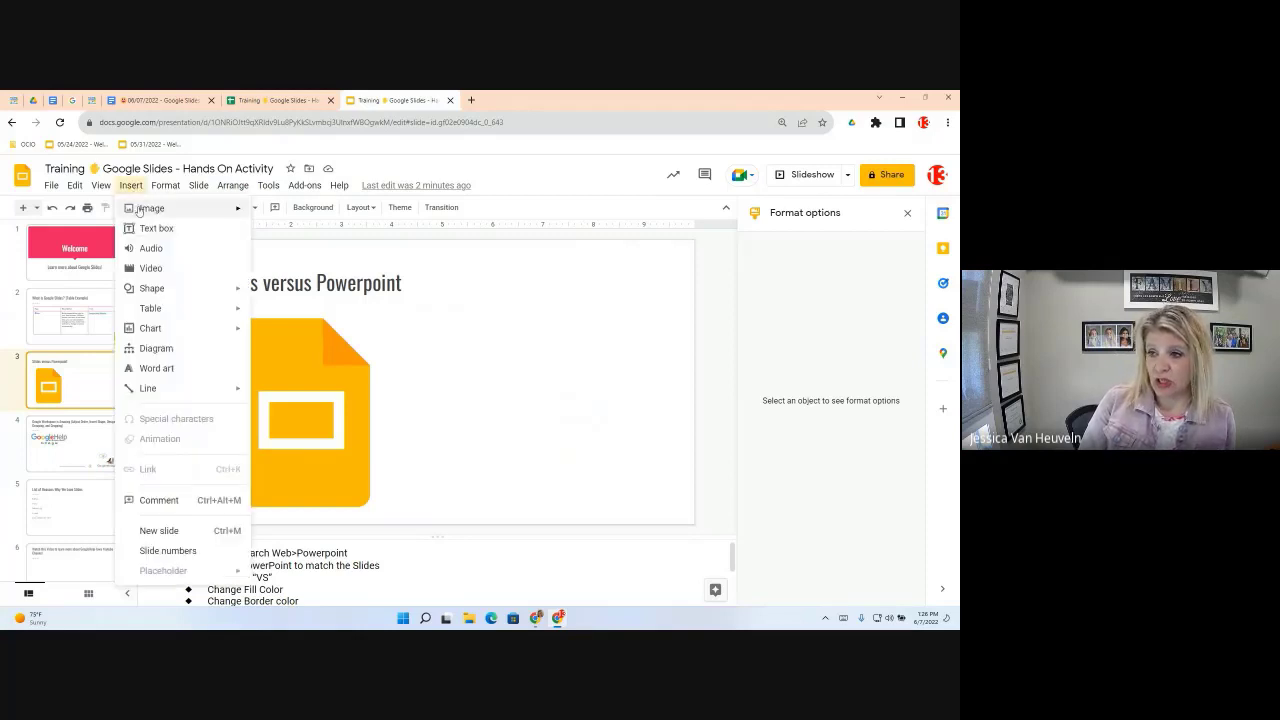
mouse_move(140, 208)
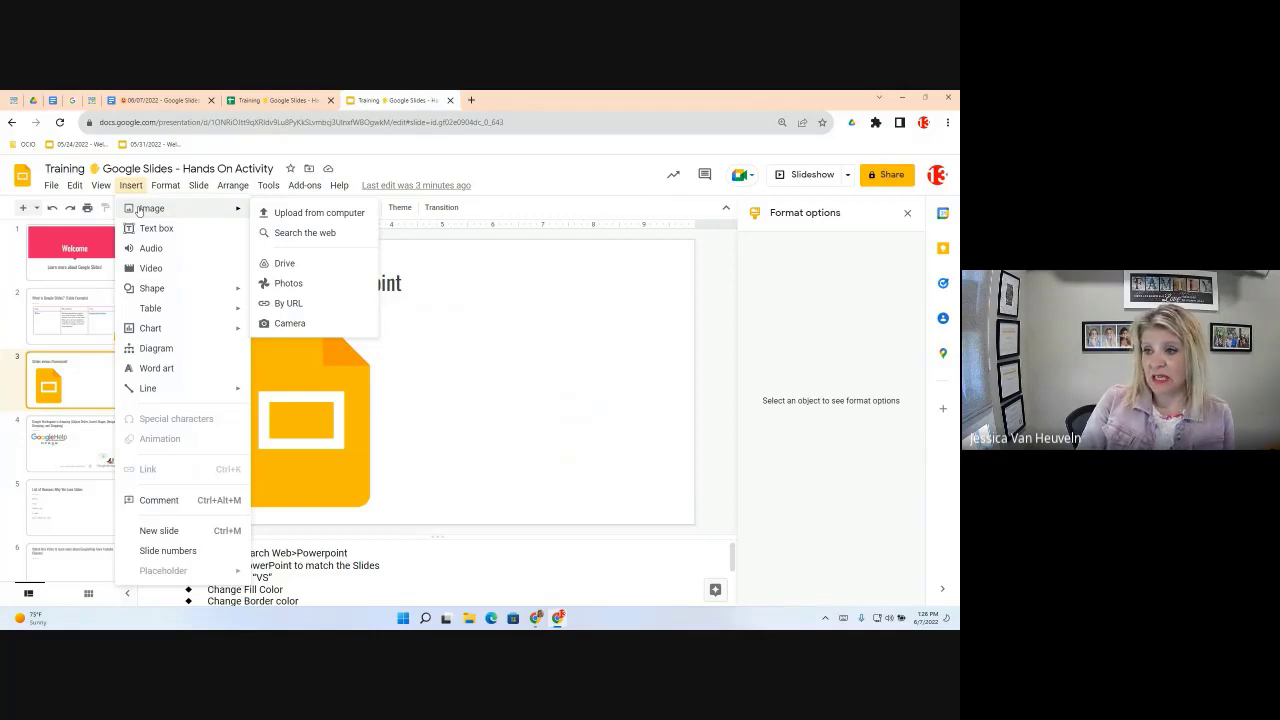
click(327, 234)
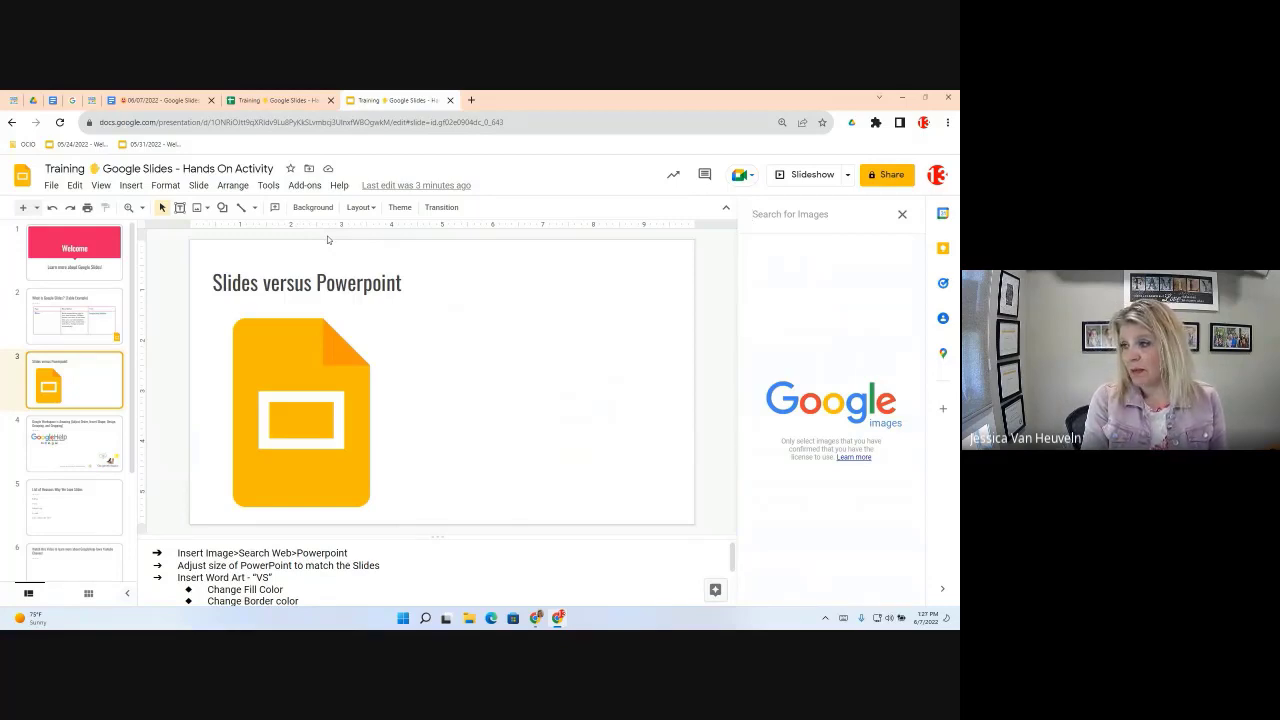
text(Power point)
key(Return)
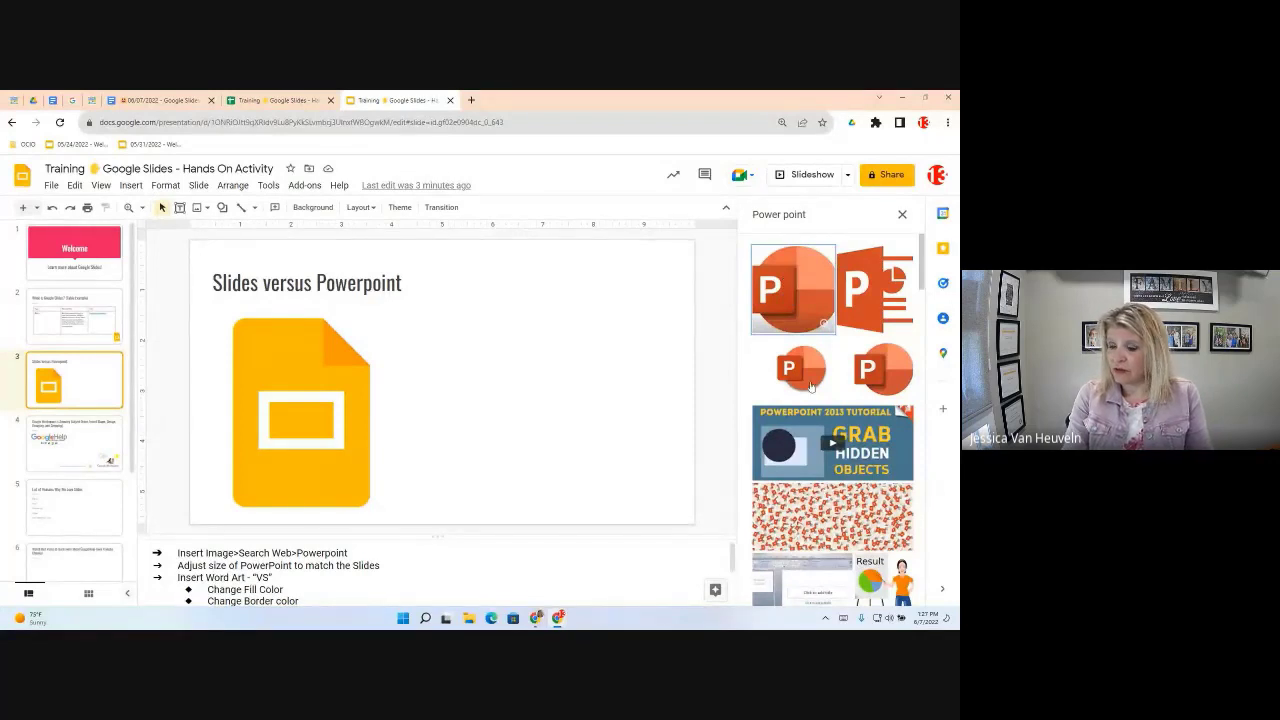
click(795, 290)
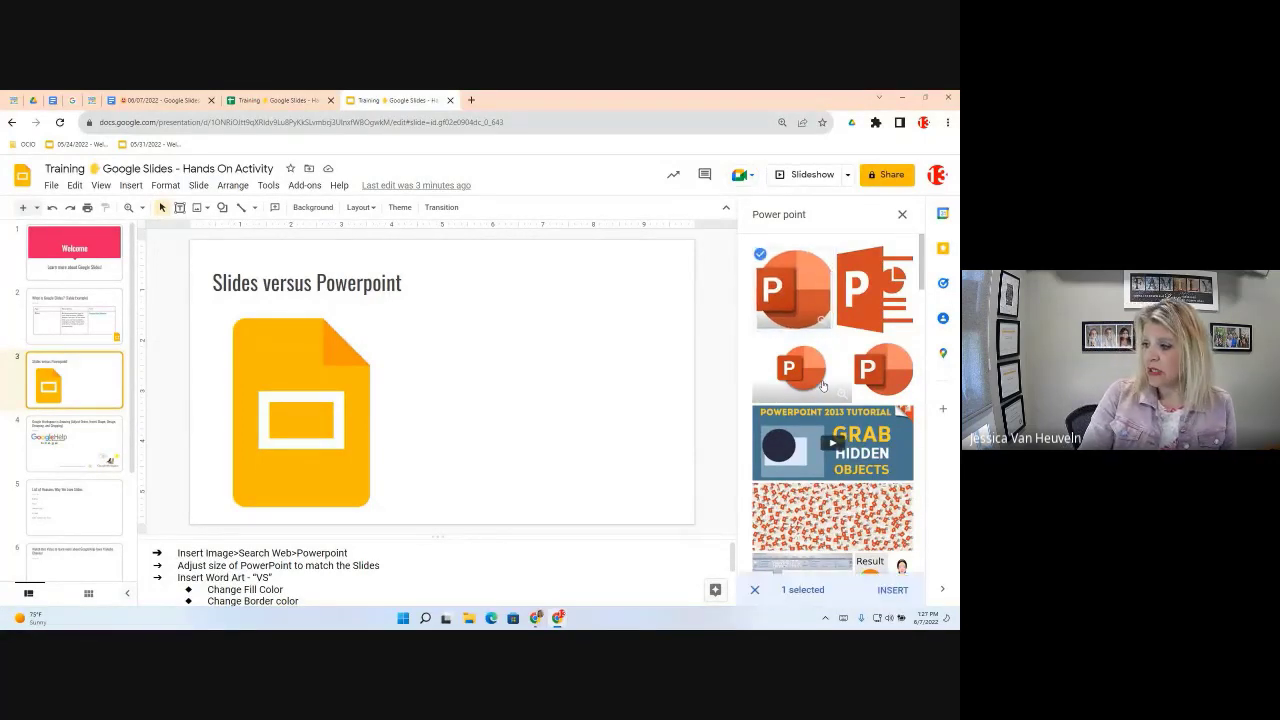
click(893, 590)
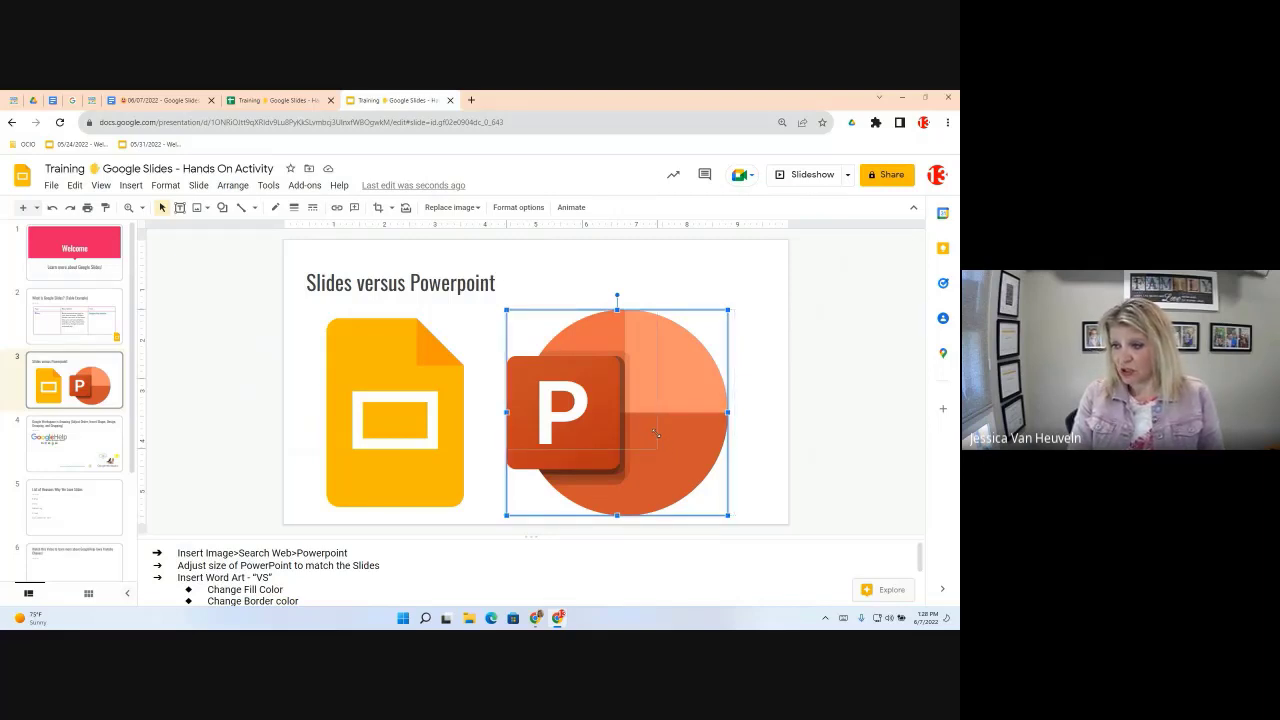
drag(657, 434, 650, 428)
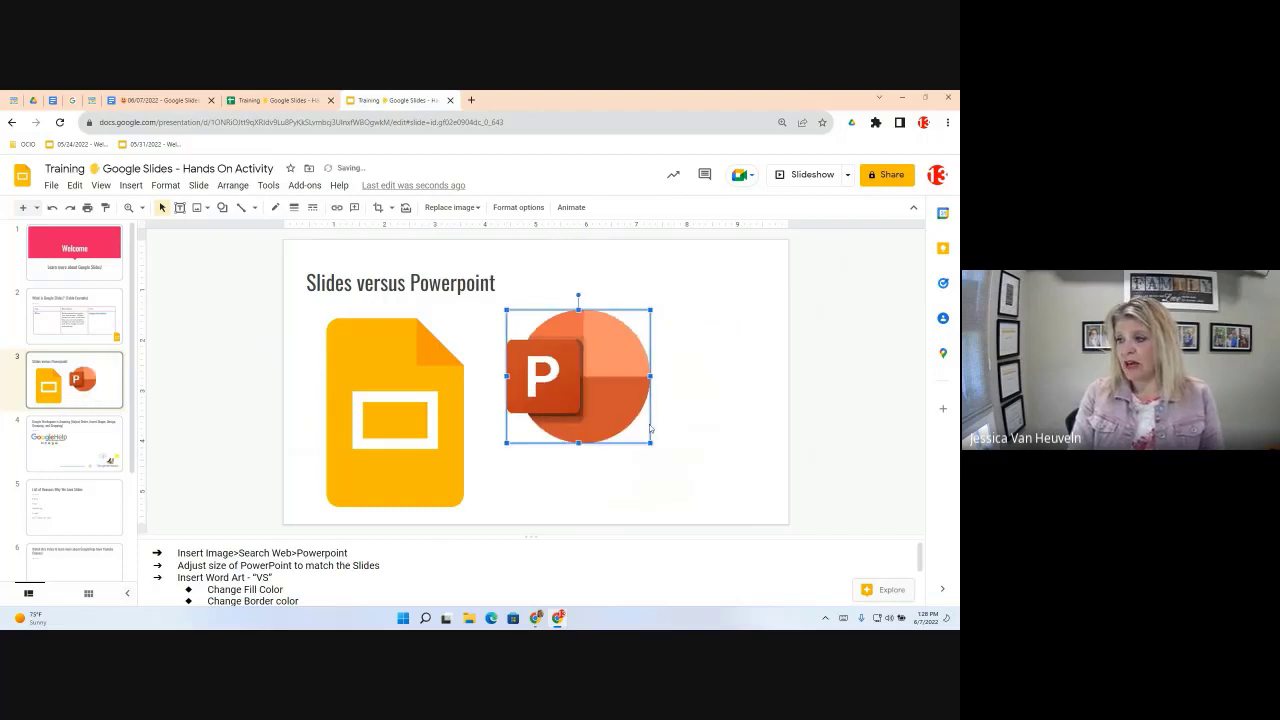
drag(651, 376, 767, 376)
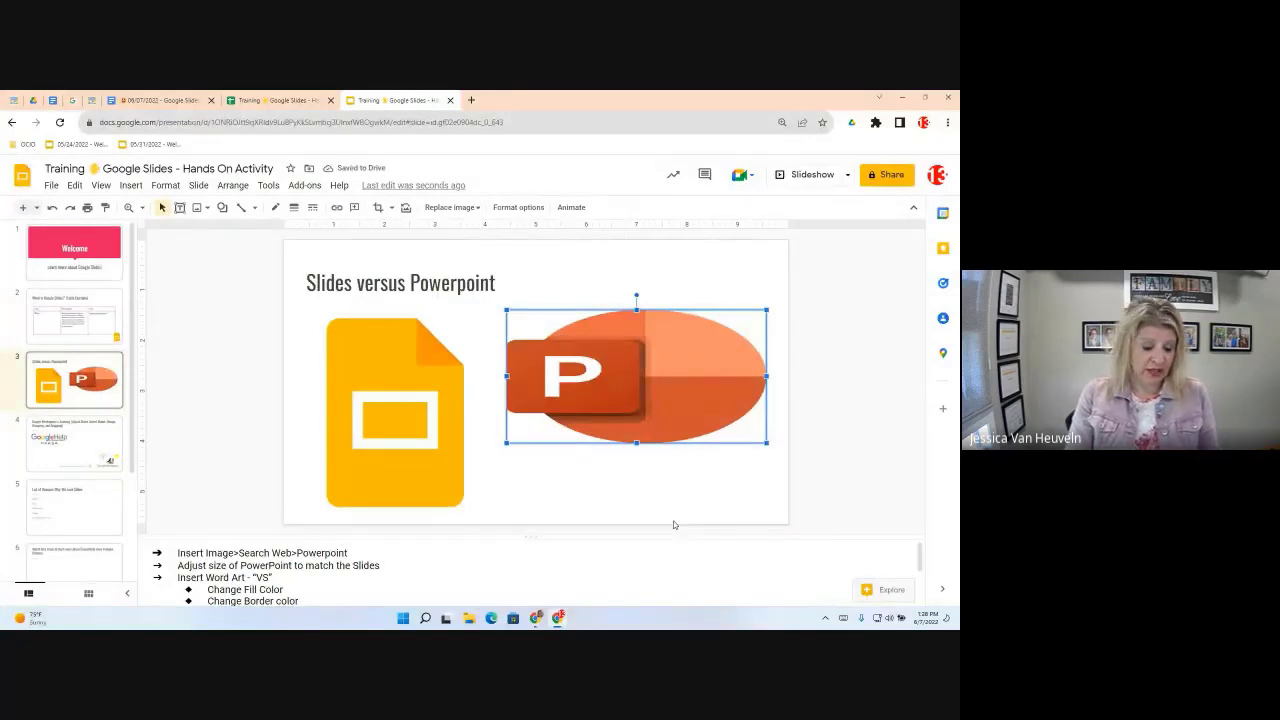
key(ctrl+z)
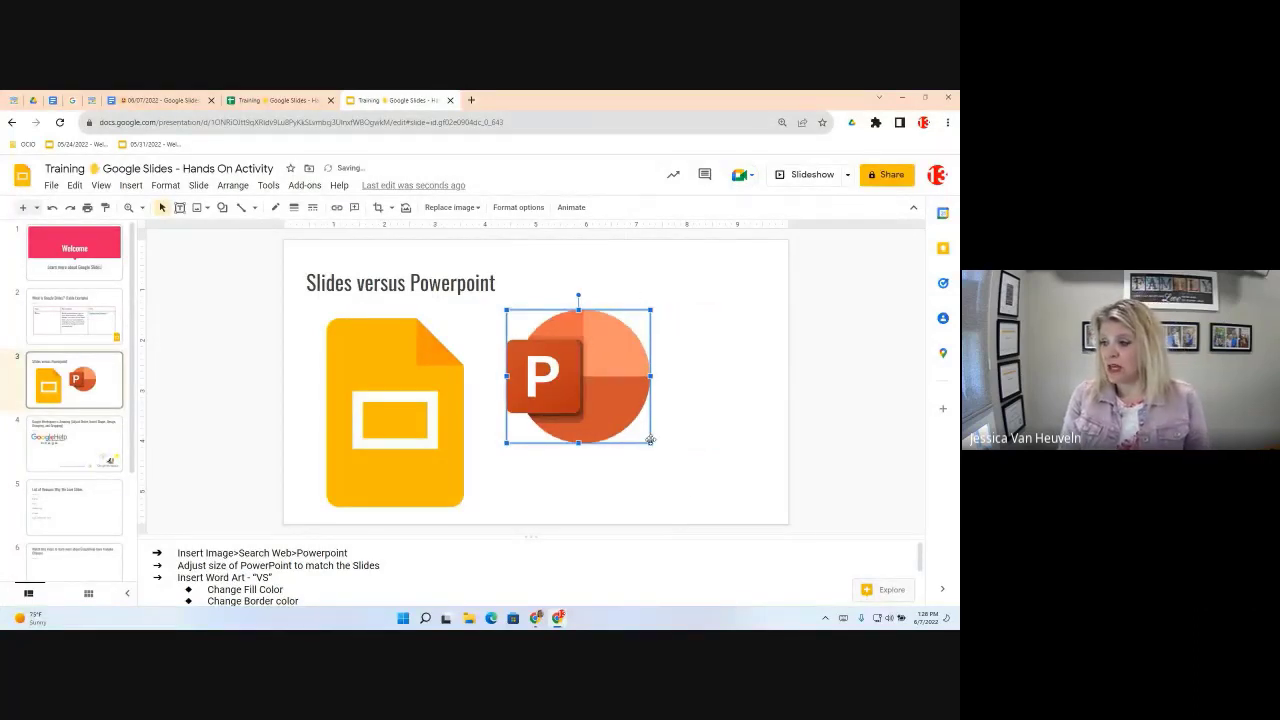
Resize the PowerPoint logo proportionally to match the Slides logo's height and place it level with that logo on the slide's right half.
drag(650, 443, 697, 492)
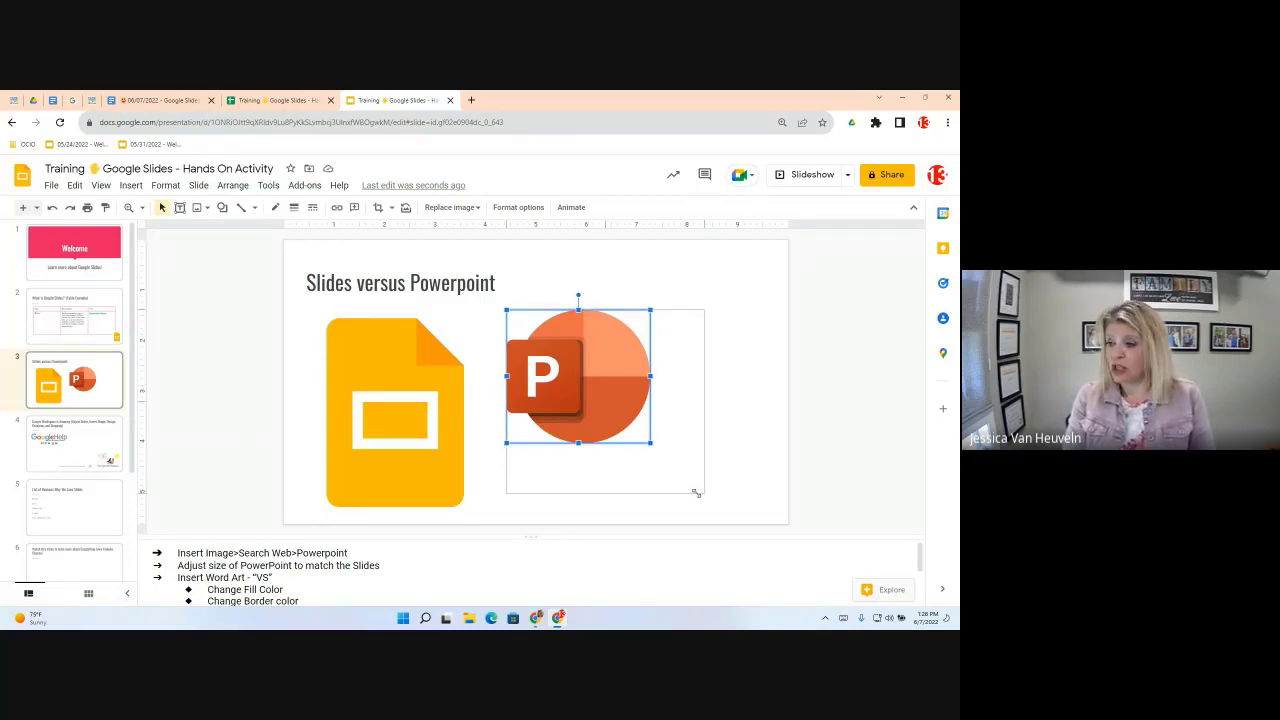
drag(697, 492, 714, 452)
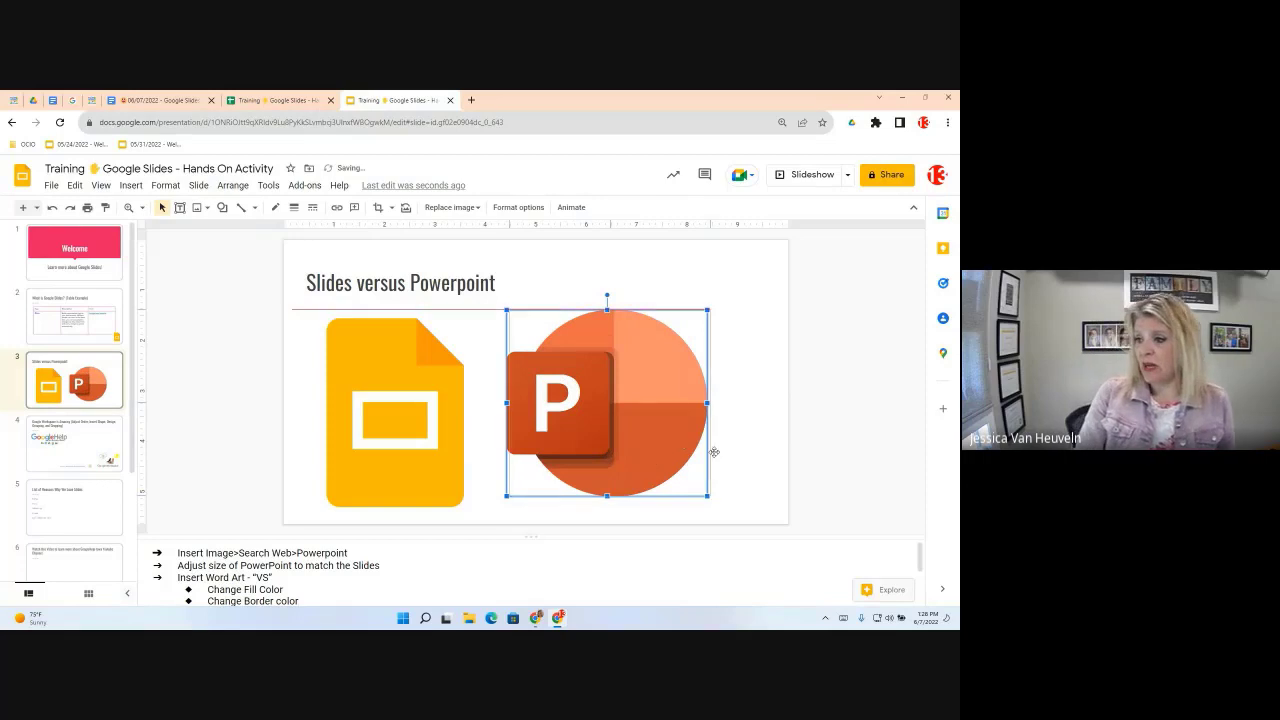
drag(577, 413, 642, 419)
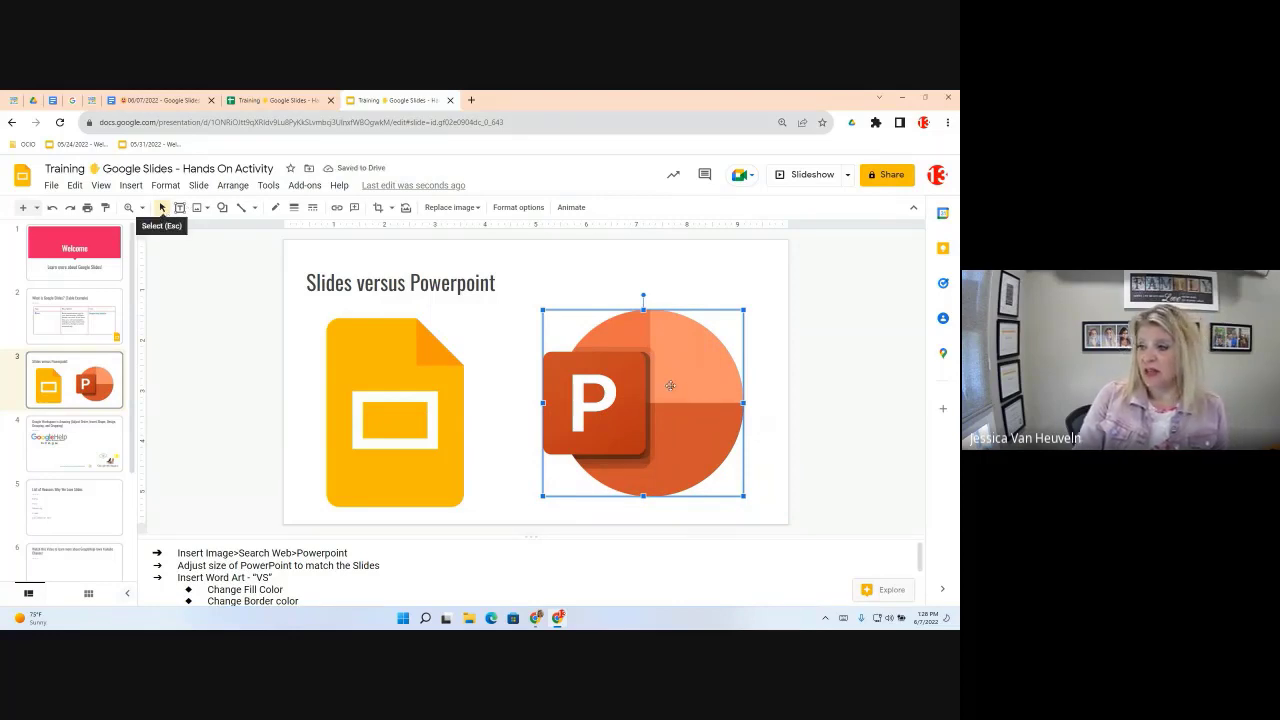
drag(671, 391, 682, 399)
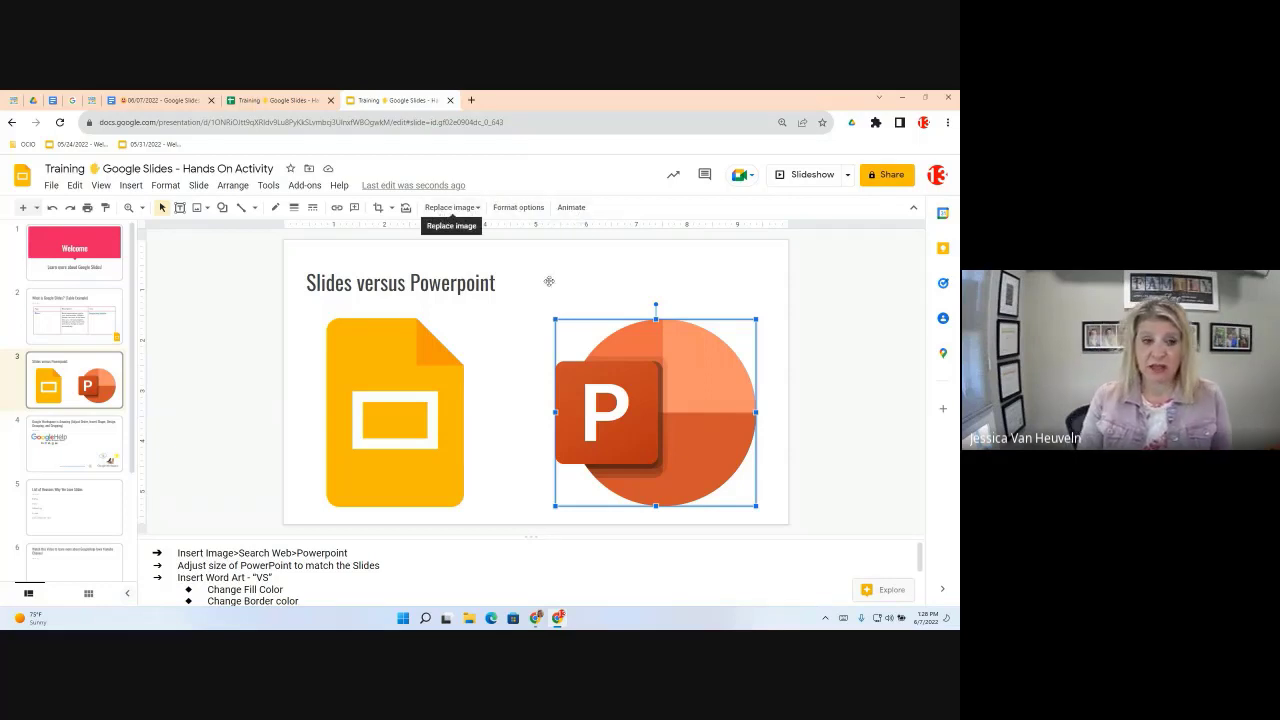
right_click(612, 362)
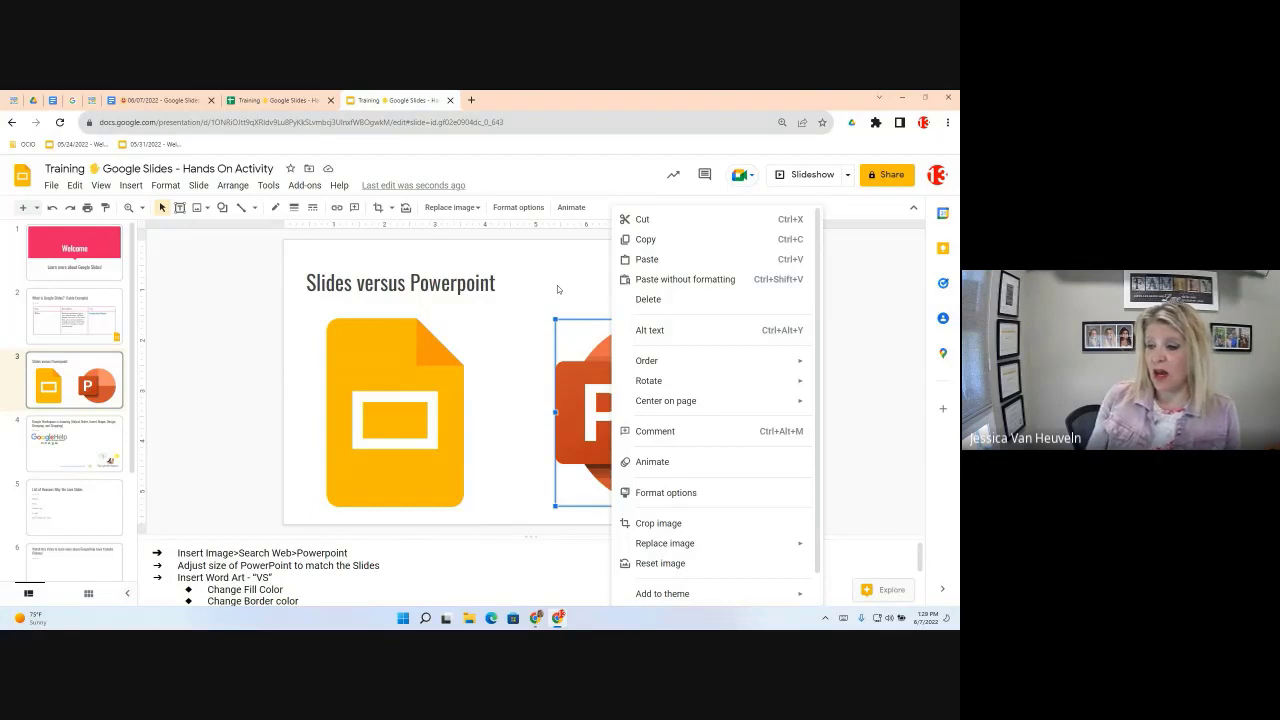
click(486, 317)
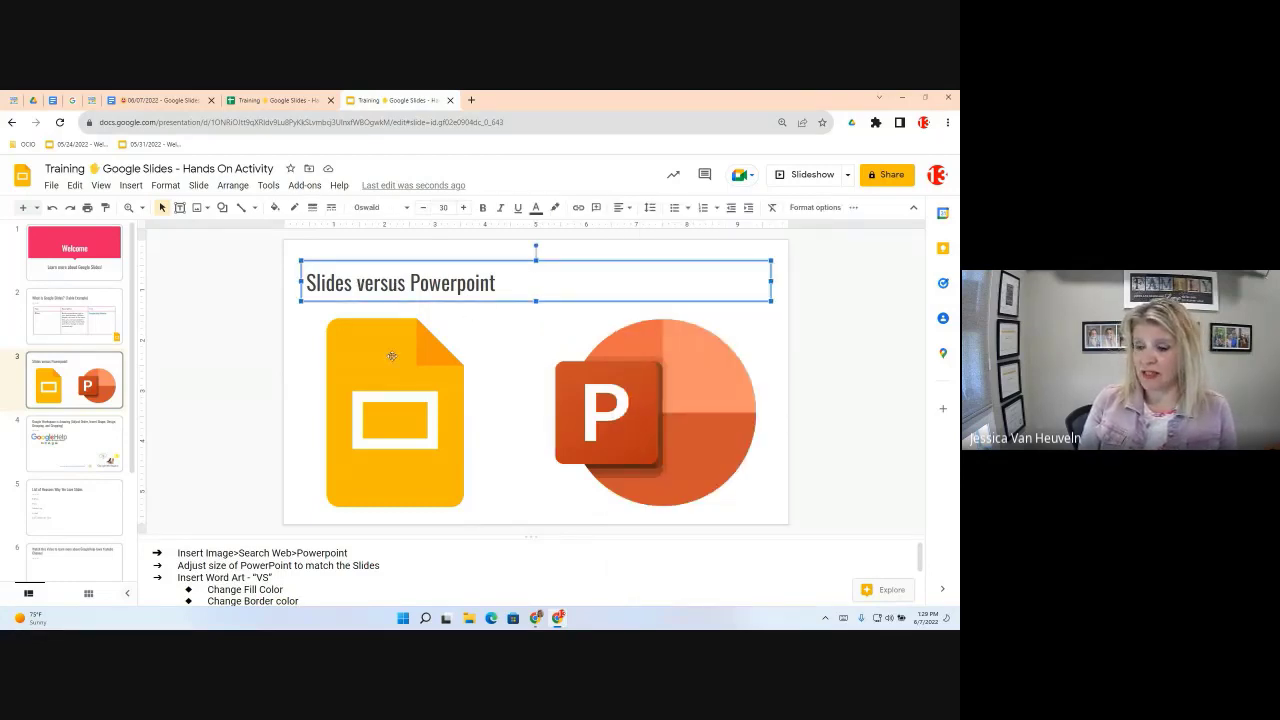
click(392, 355)
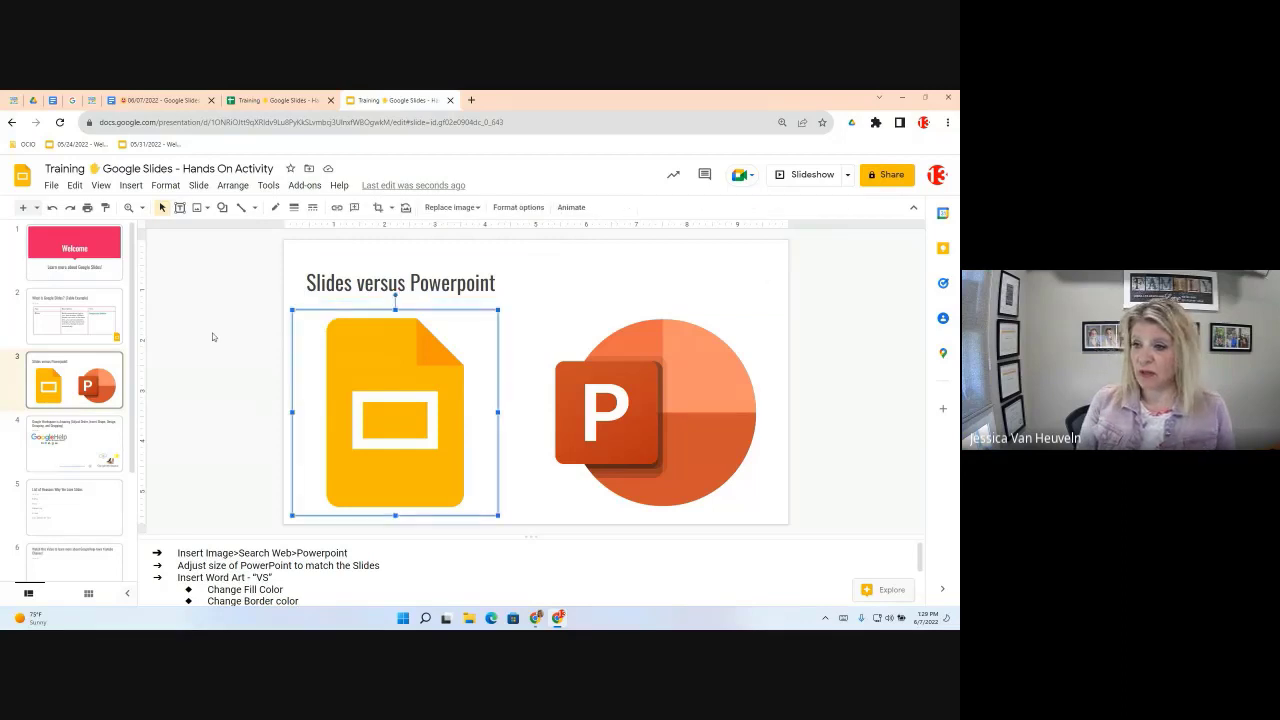
click(206, 290)
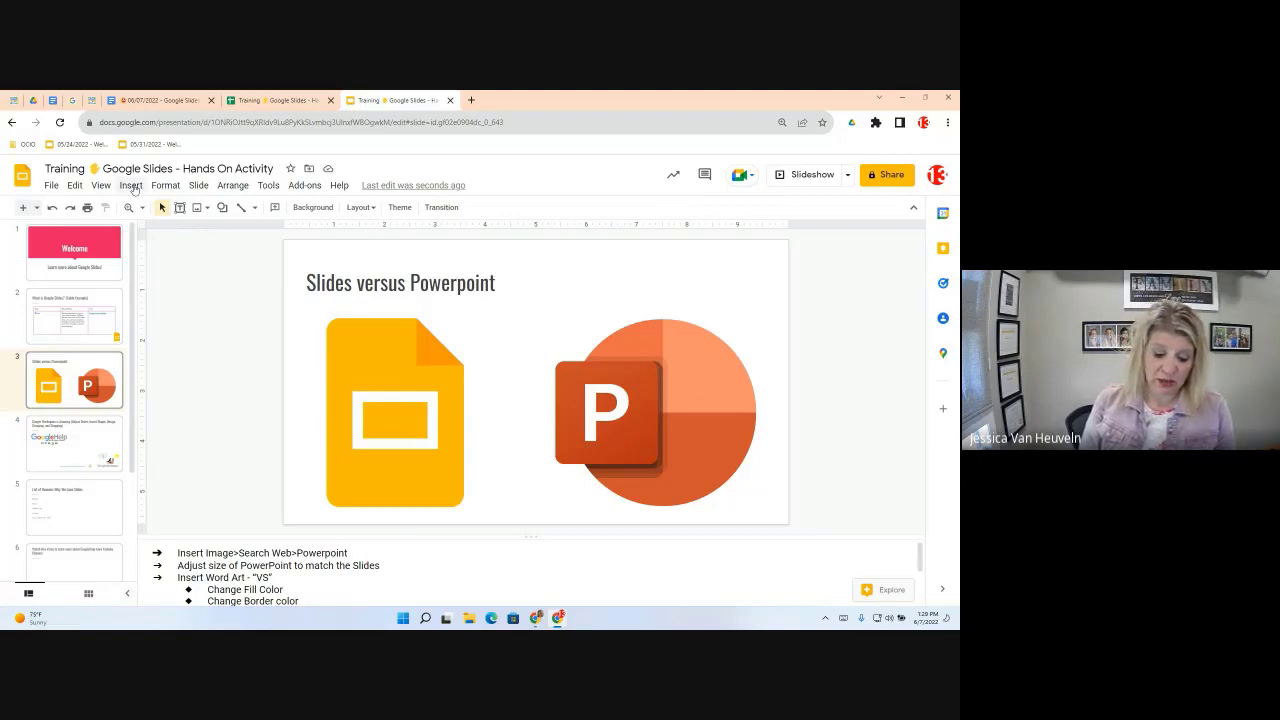
Add word art reading "VS" to the "Slides versus Powerpoint" slide.
click(131, 186)
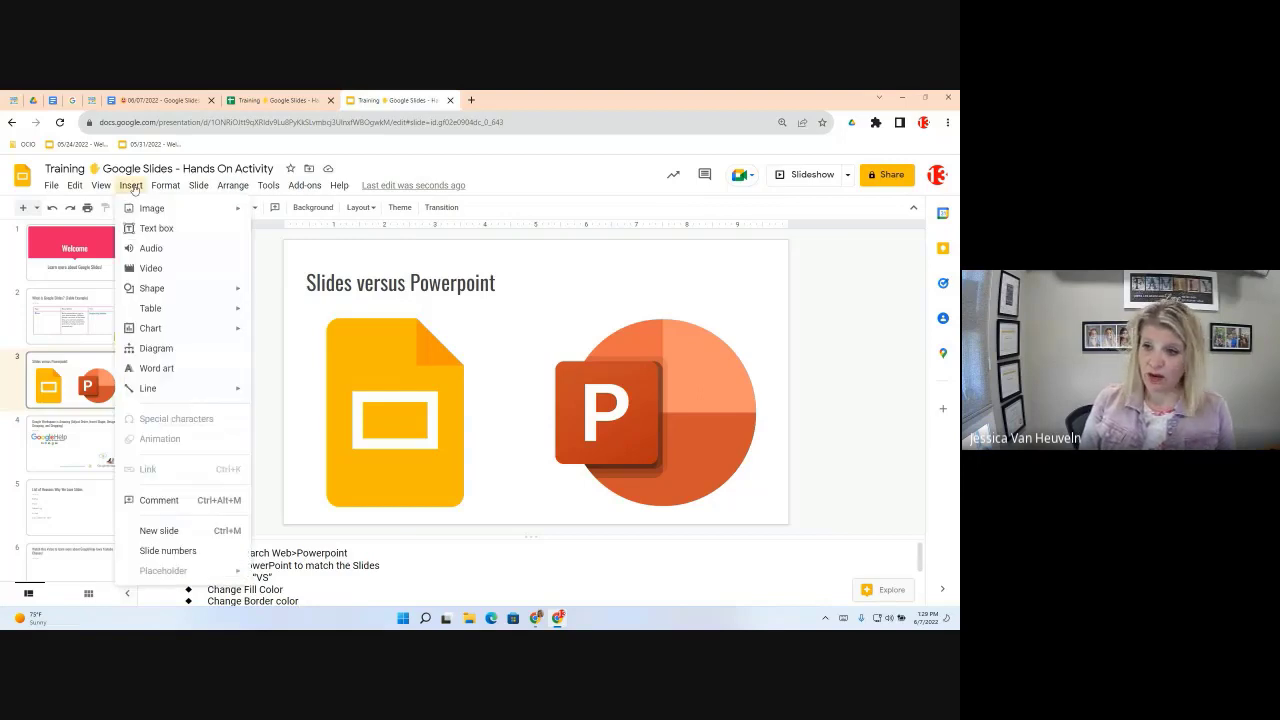
click(155, 369)
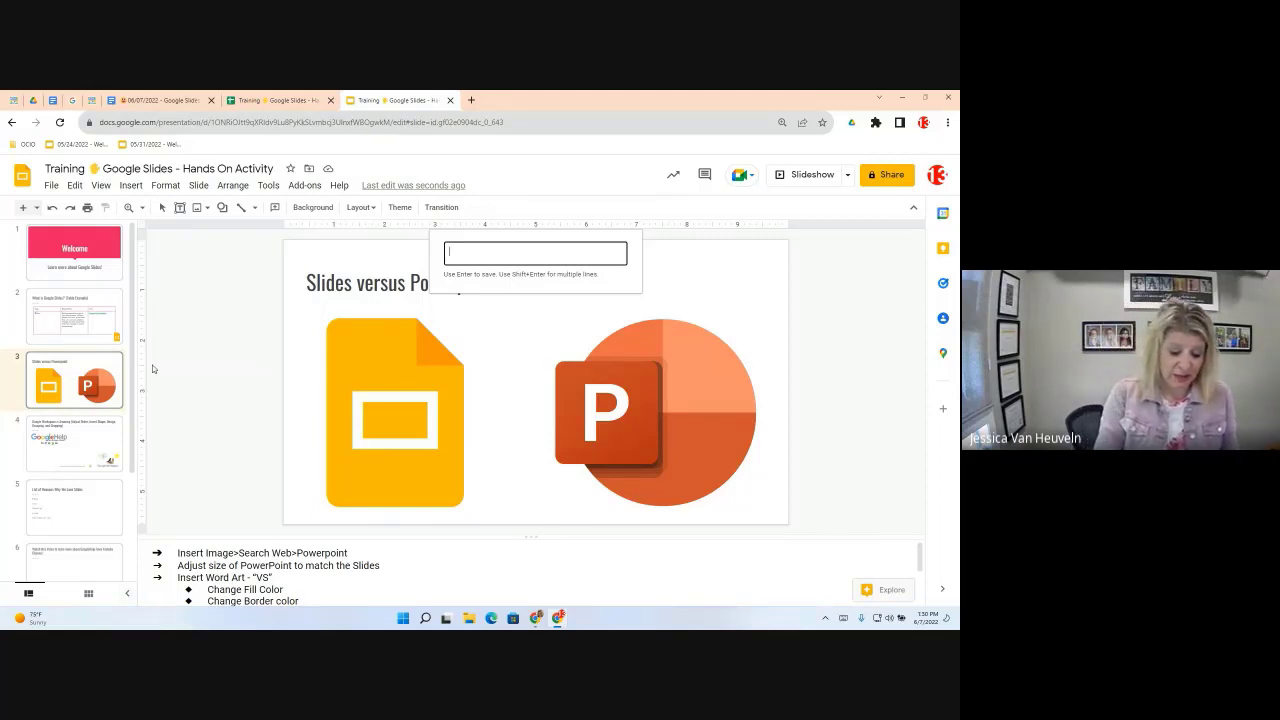
text(VS)
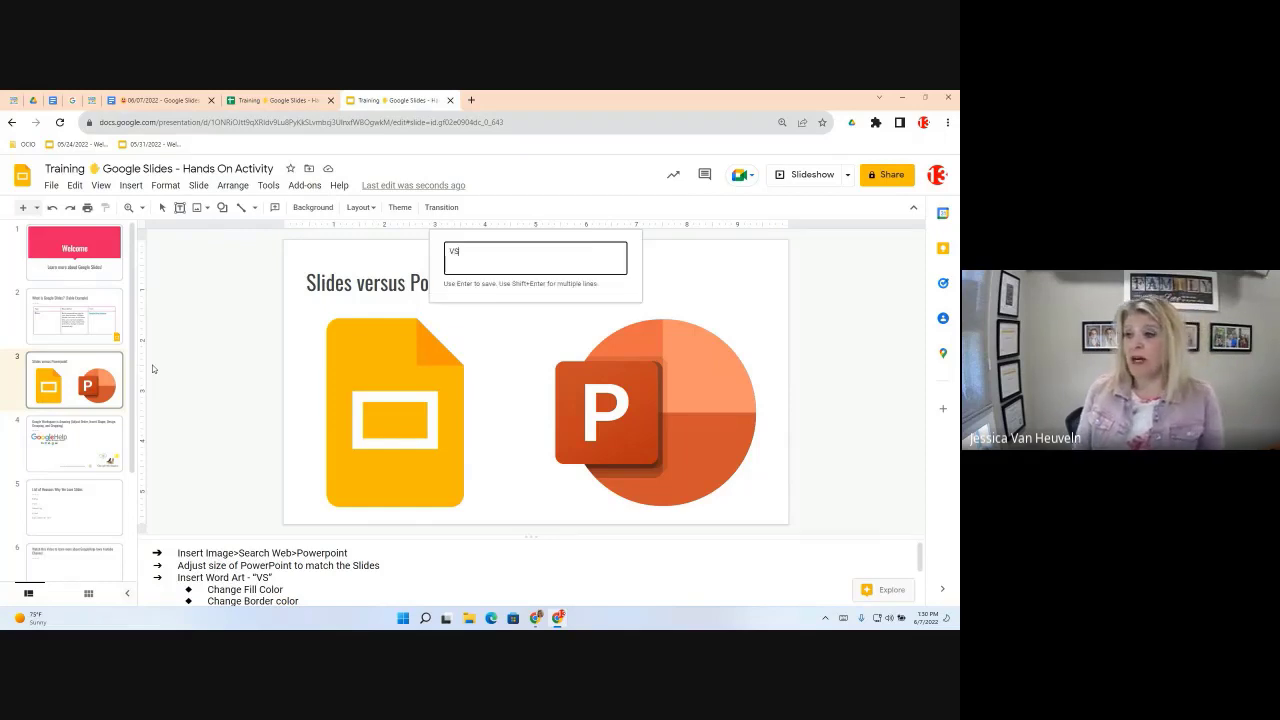
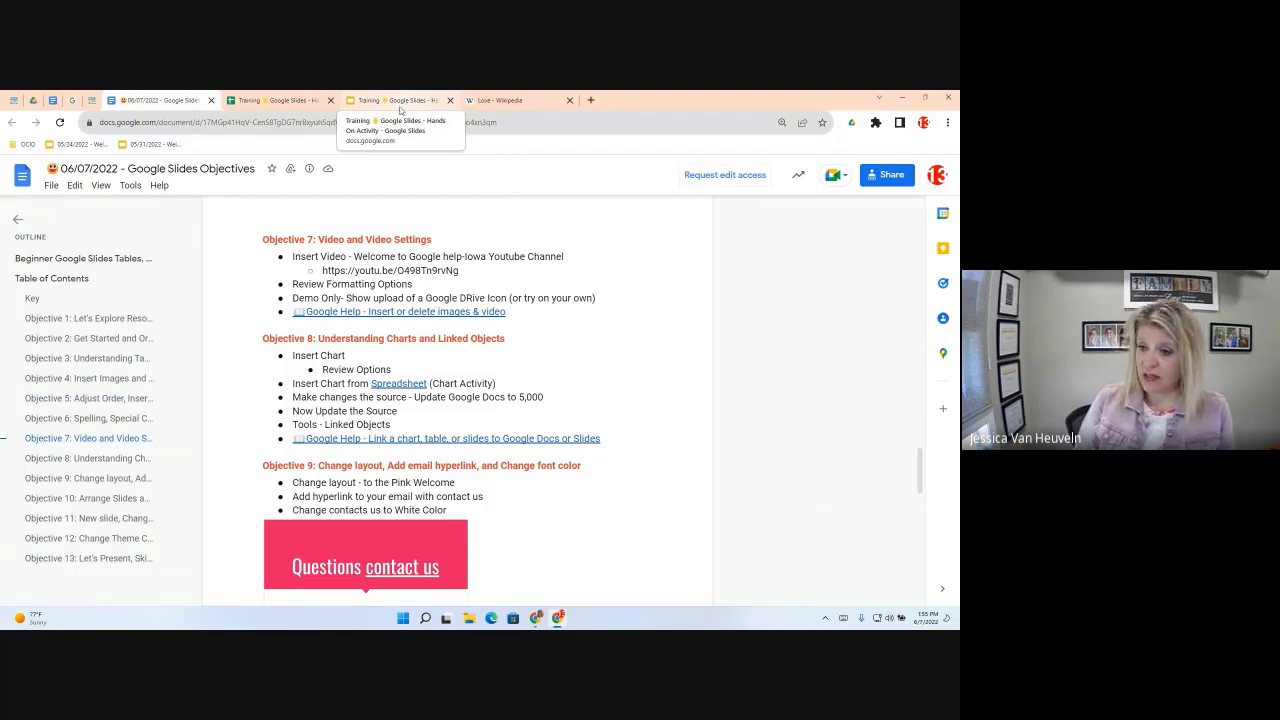
Back in the training presentation, open the GoogleHelp-Iowa video slide, close the Explore results and copy the YouTube link from its speaker notes.
click(399, 104)
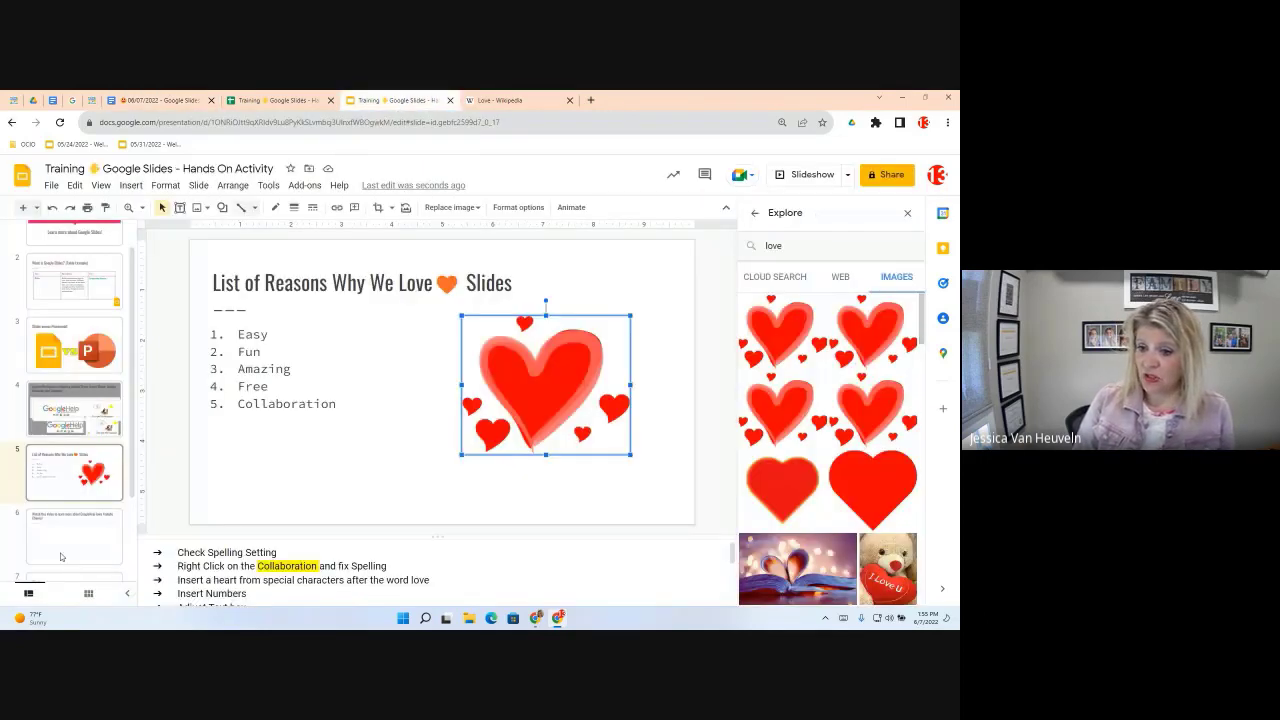
click(81, 529)
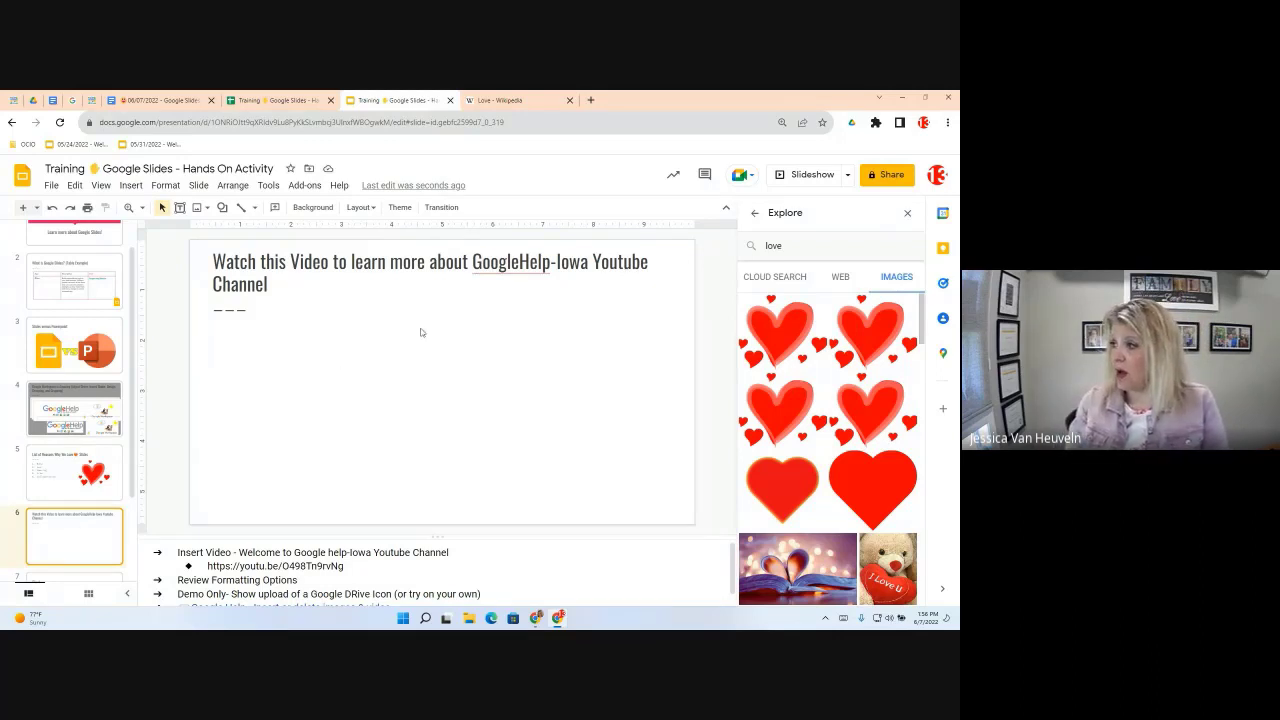
click(908, 215)
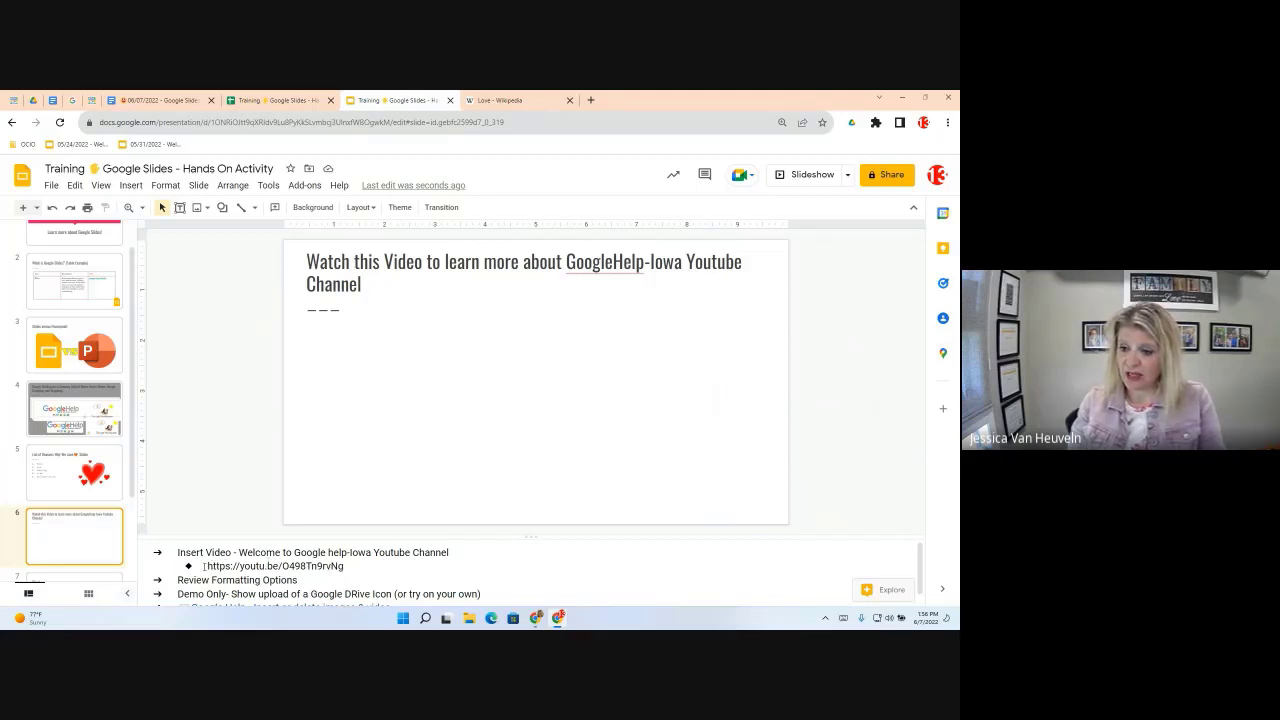
drag(205, 566, 344, 566)
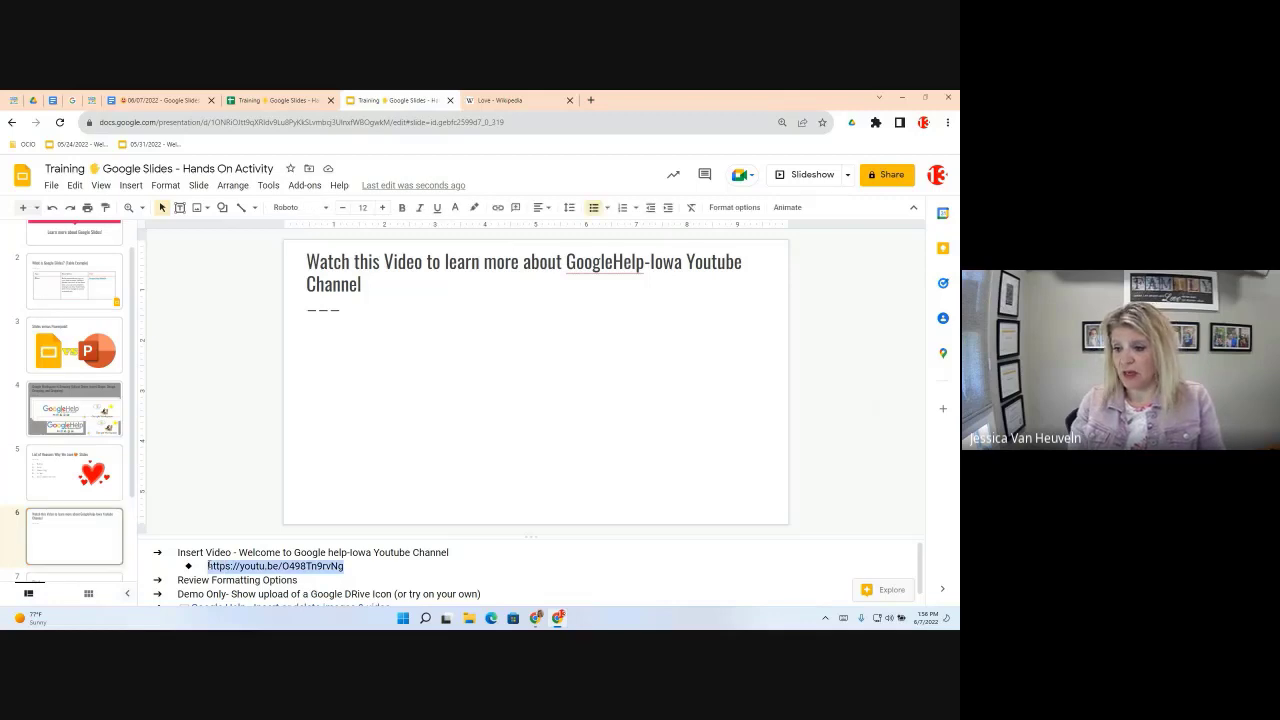
right_click(215, 566)
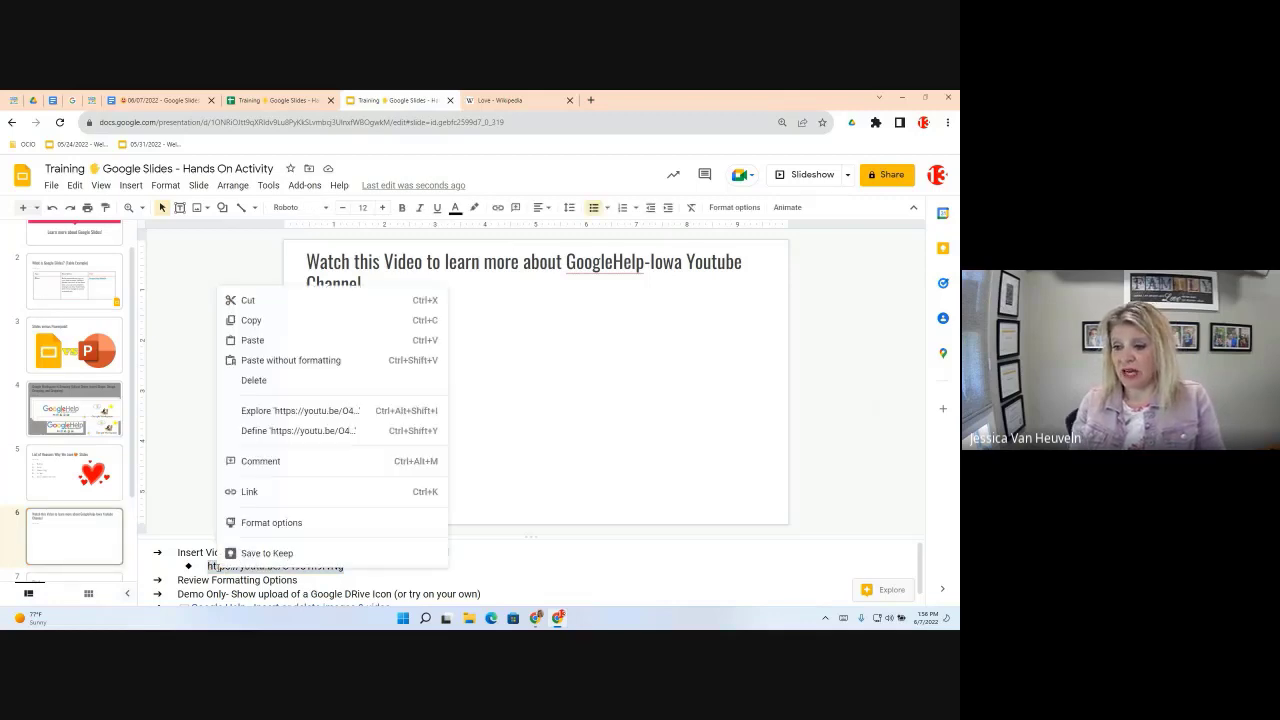
click(251, 320)
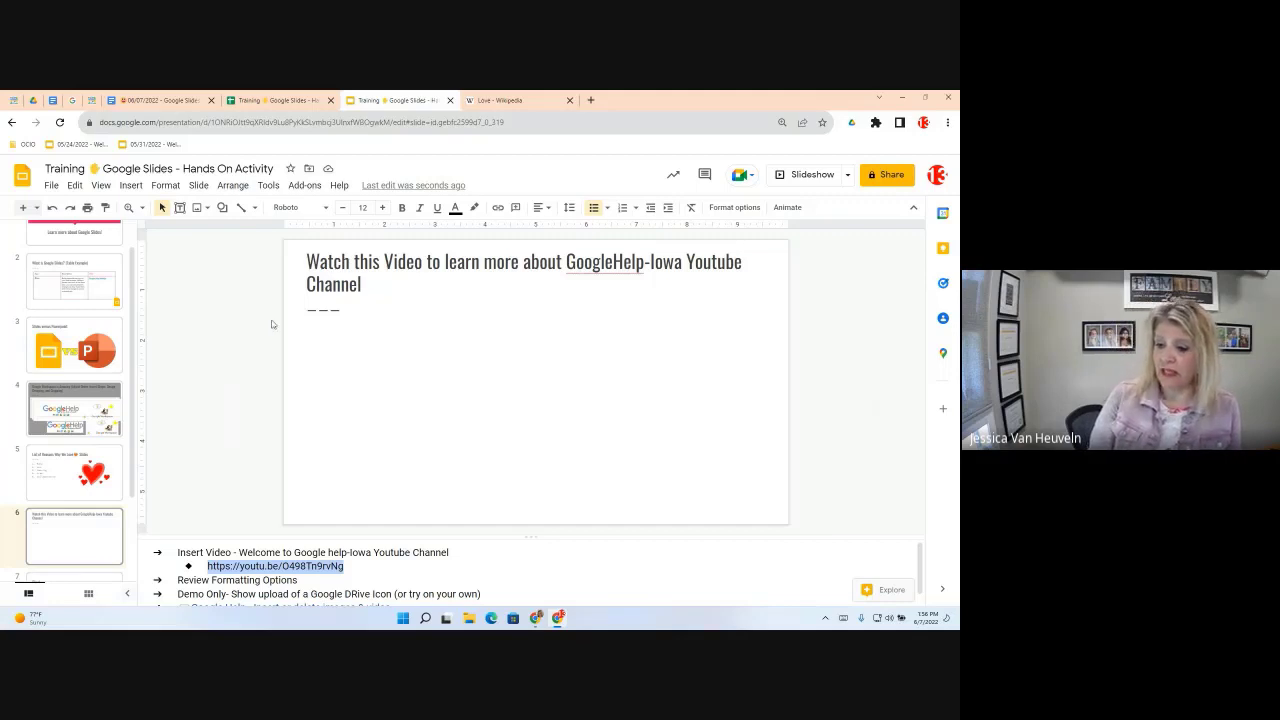
click(130, 186)
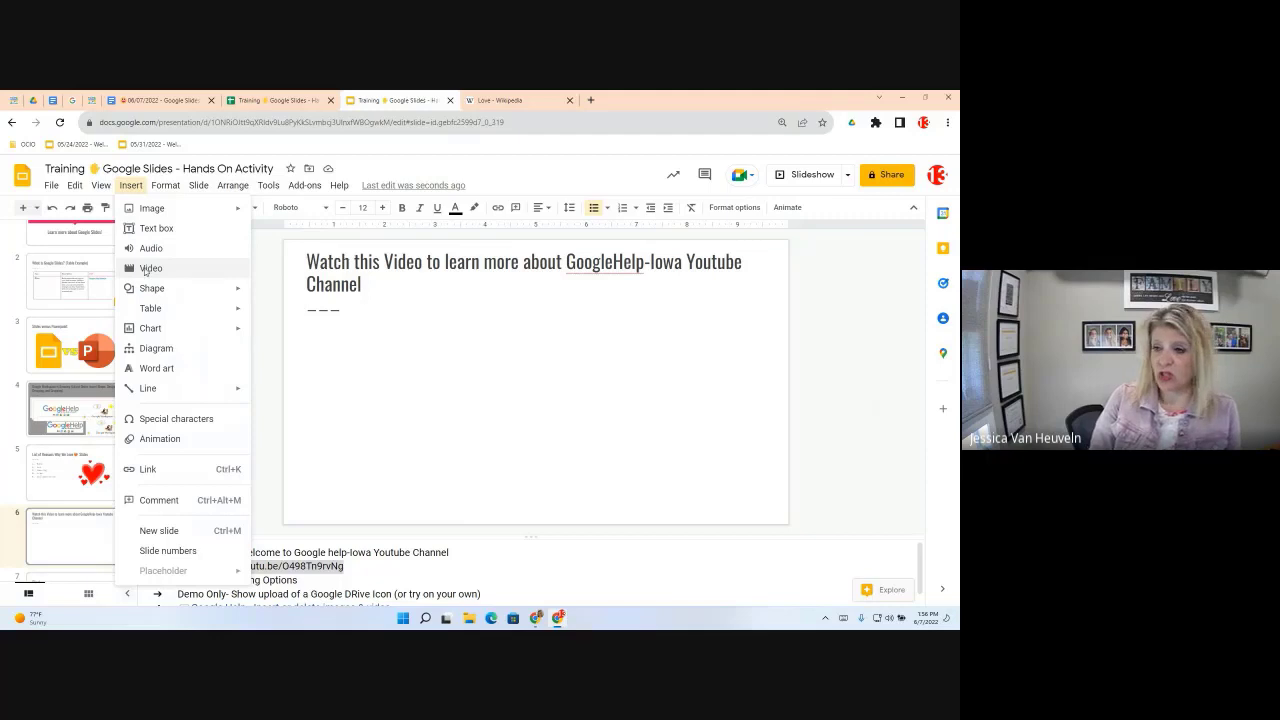
click(147, 270)
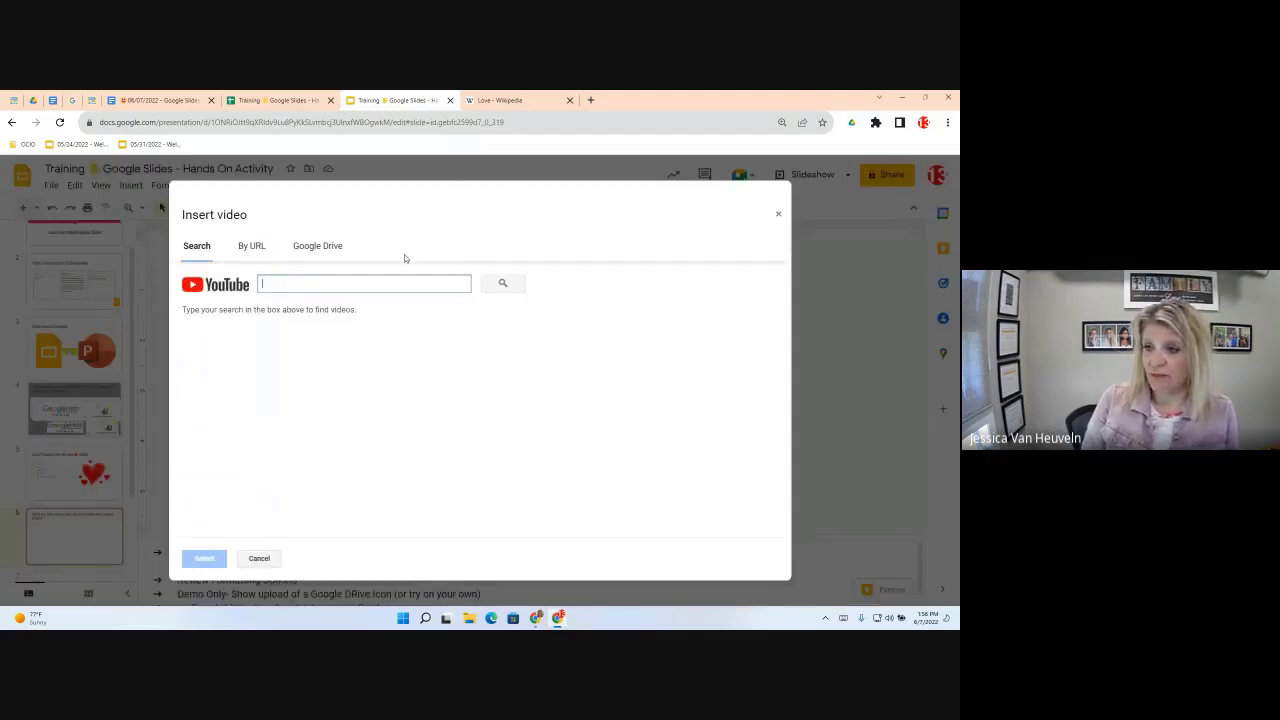
click(260, 248)
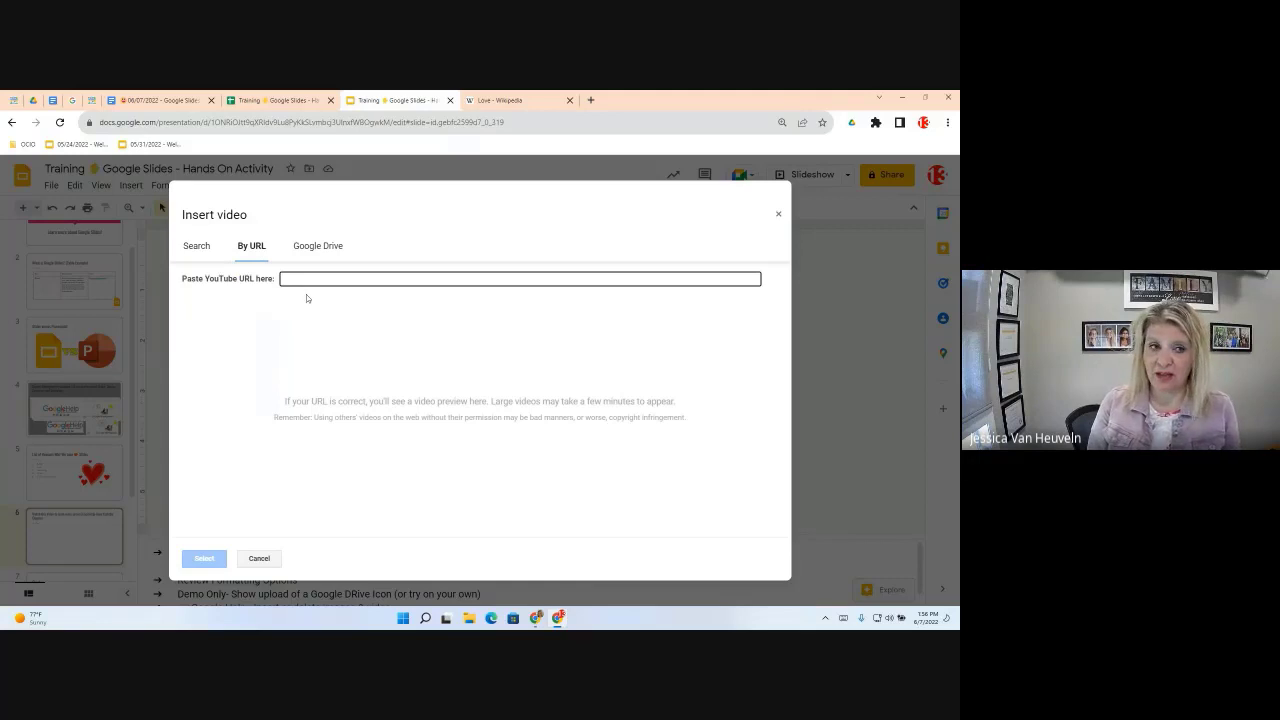
right_click(295, 282)
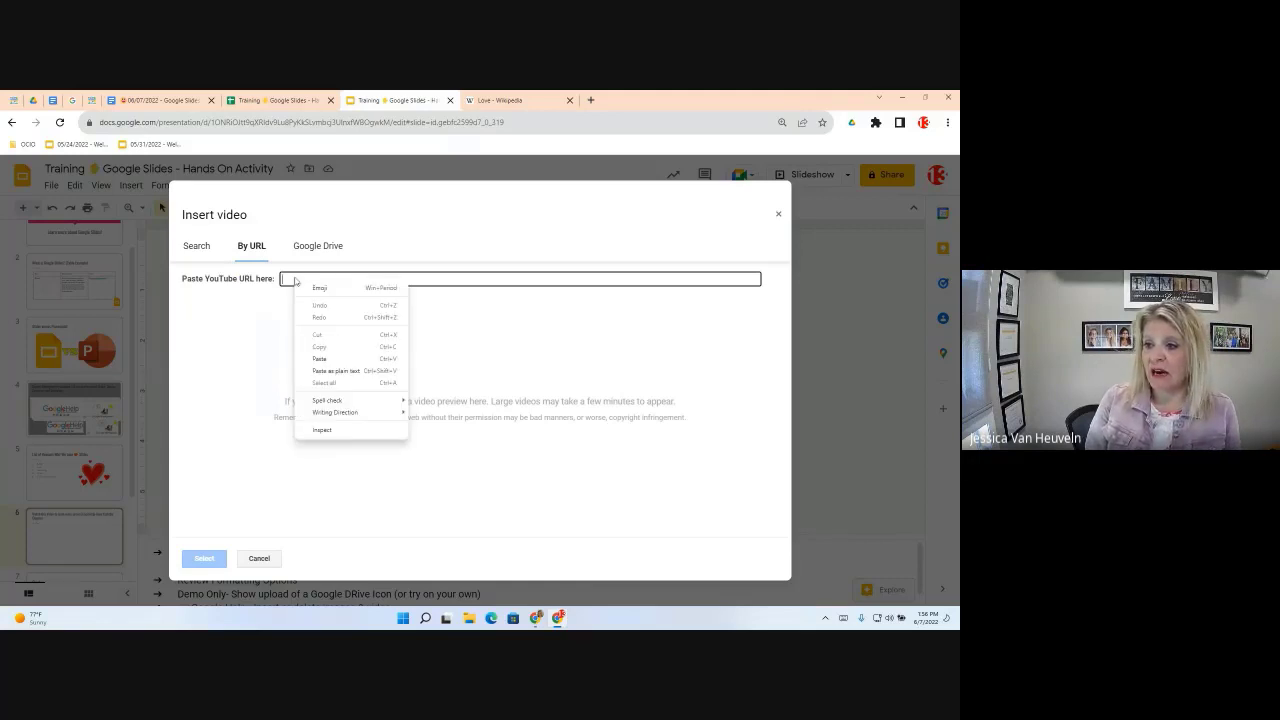
click(323, 359)
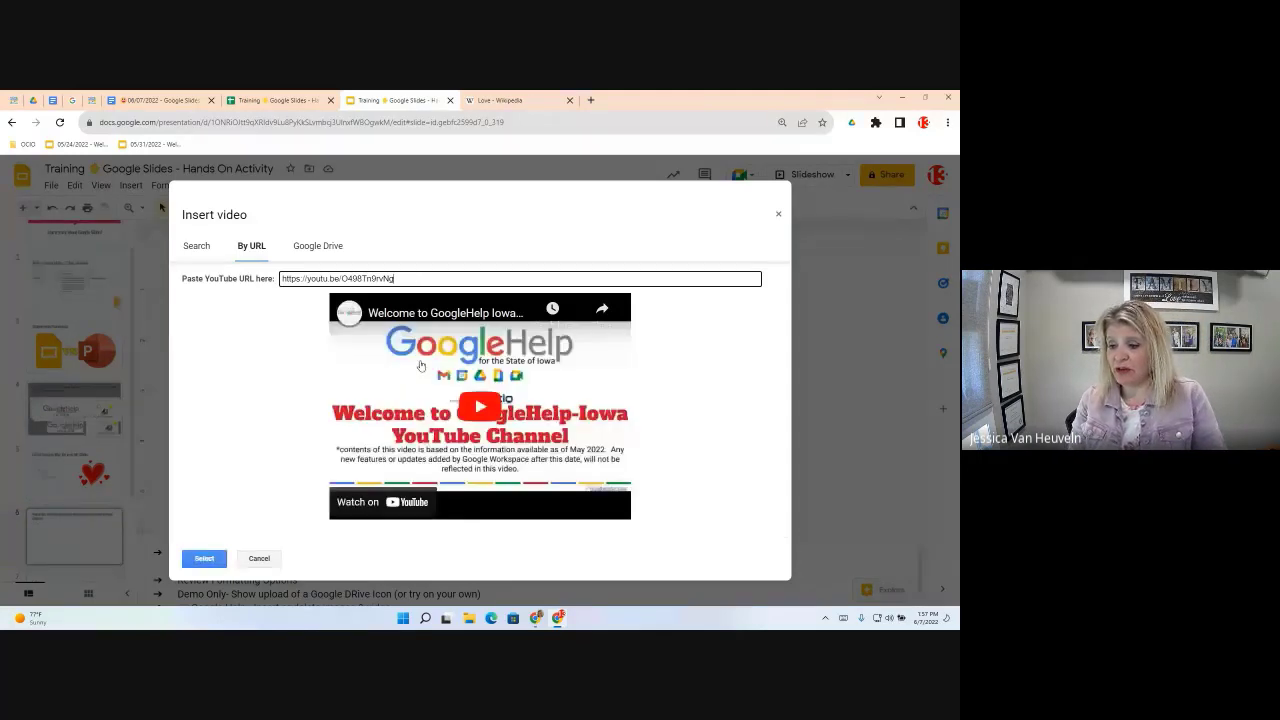
click(204, 558)
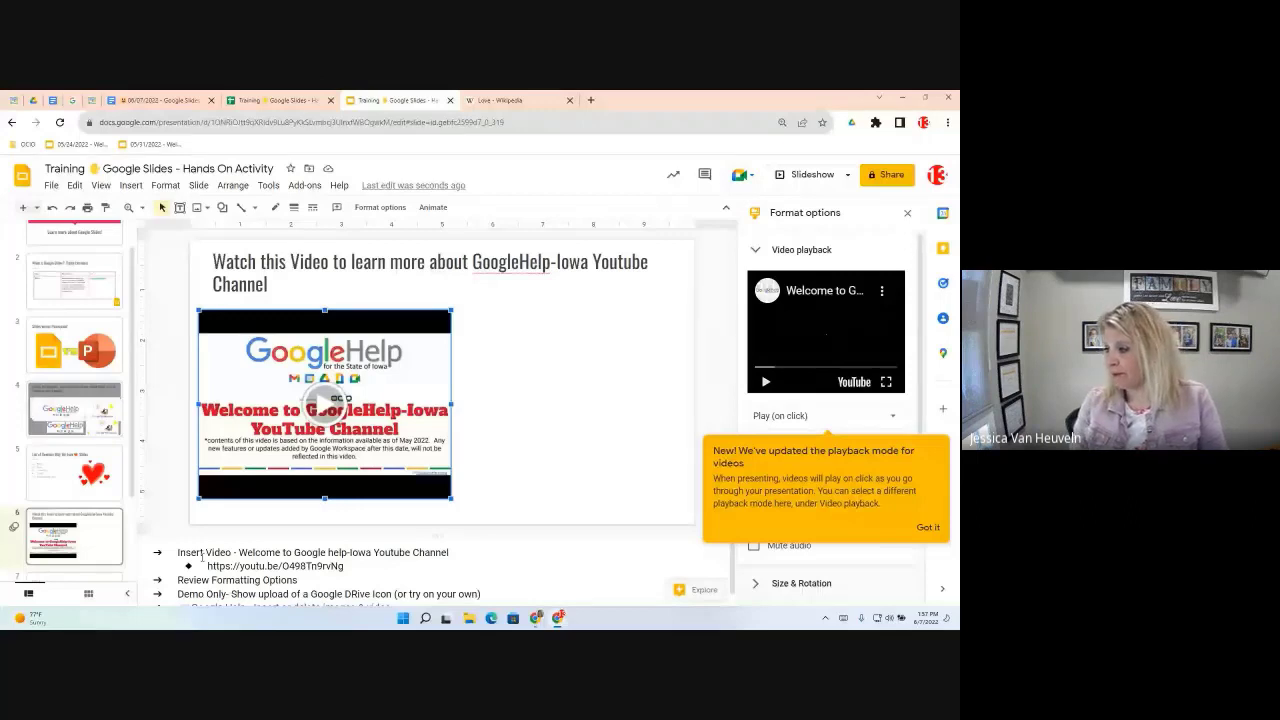
click(928, 528)
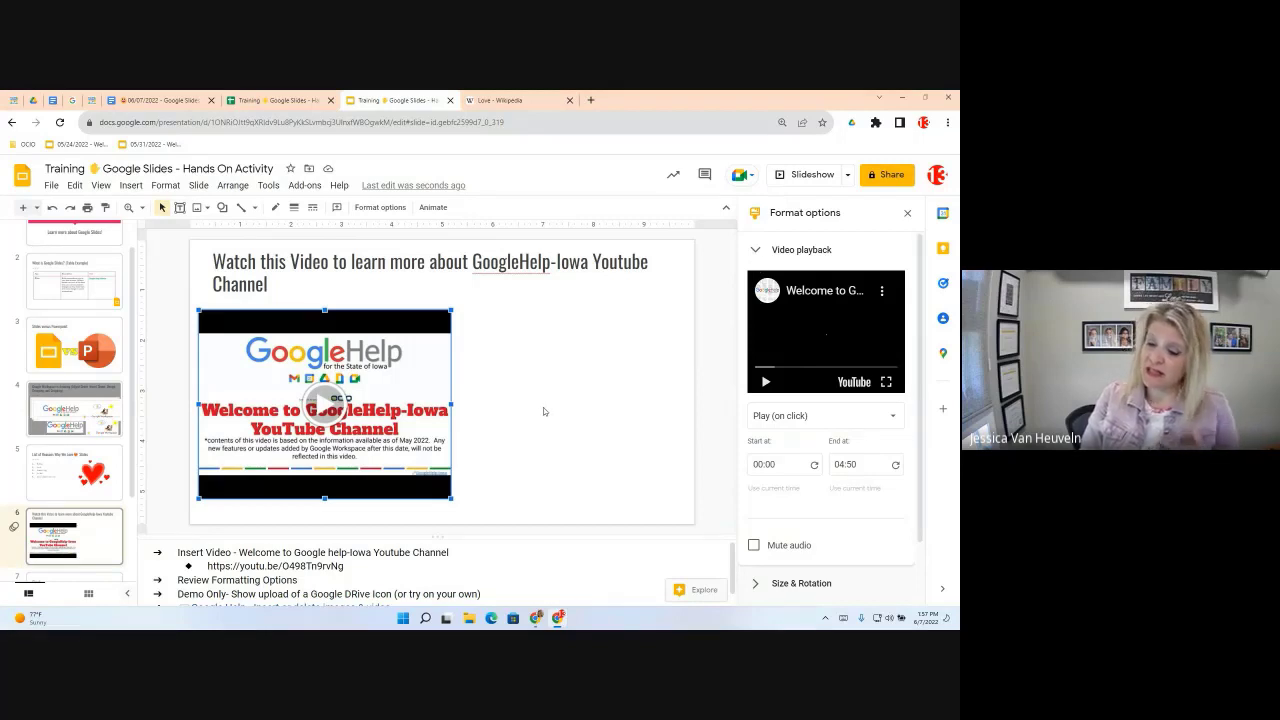
Set the YouTube video's playback to Play (manual) and look through its remaining format options.
click(781, 420)
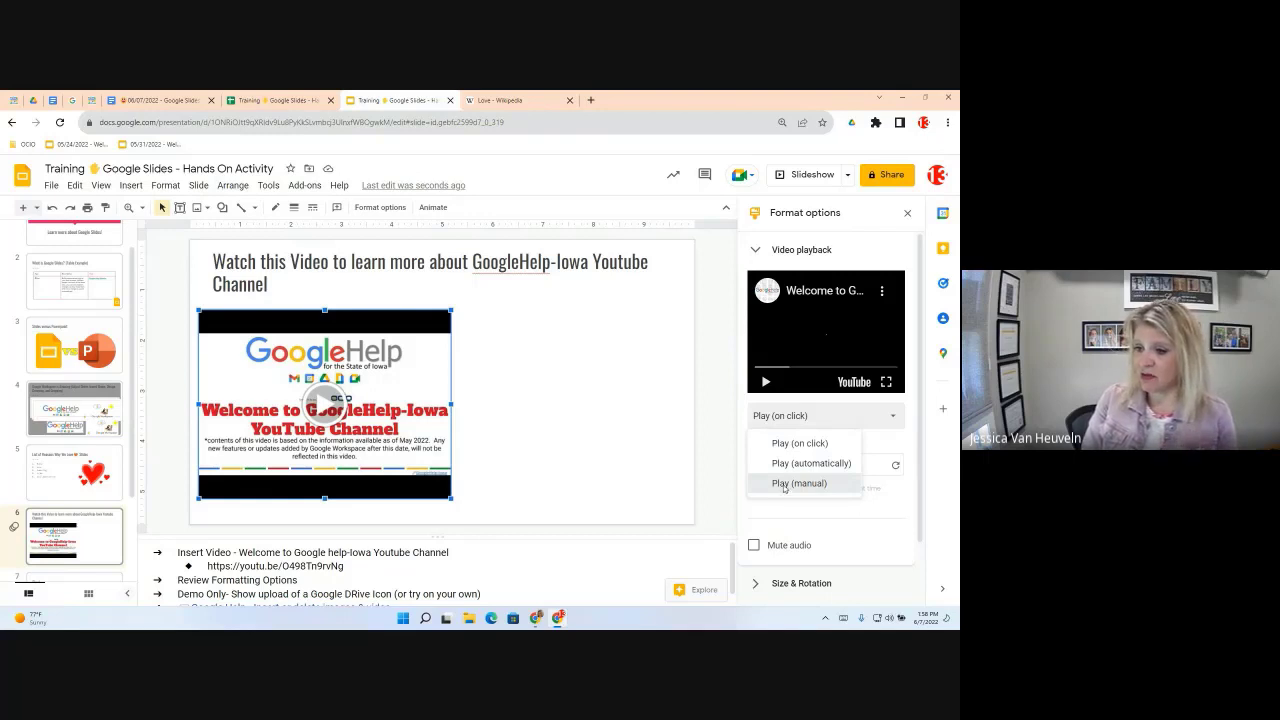
click(784, 484)
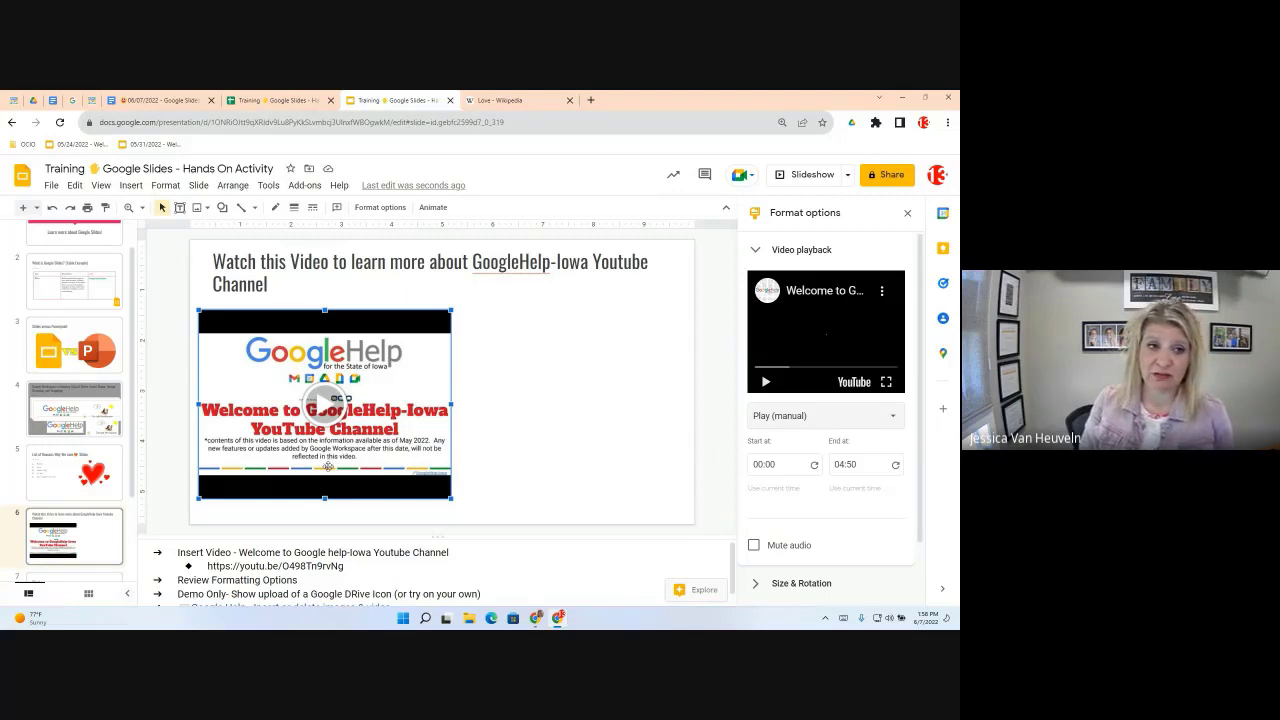
click(766, 469)
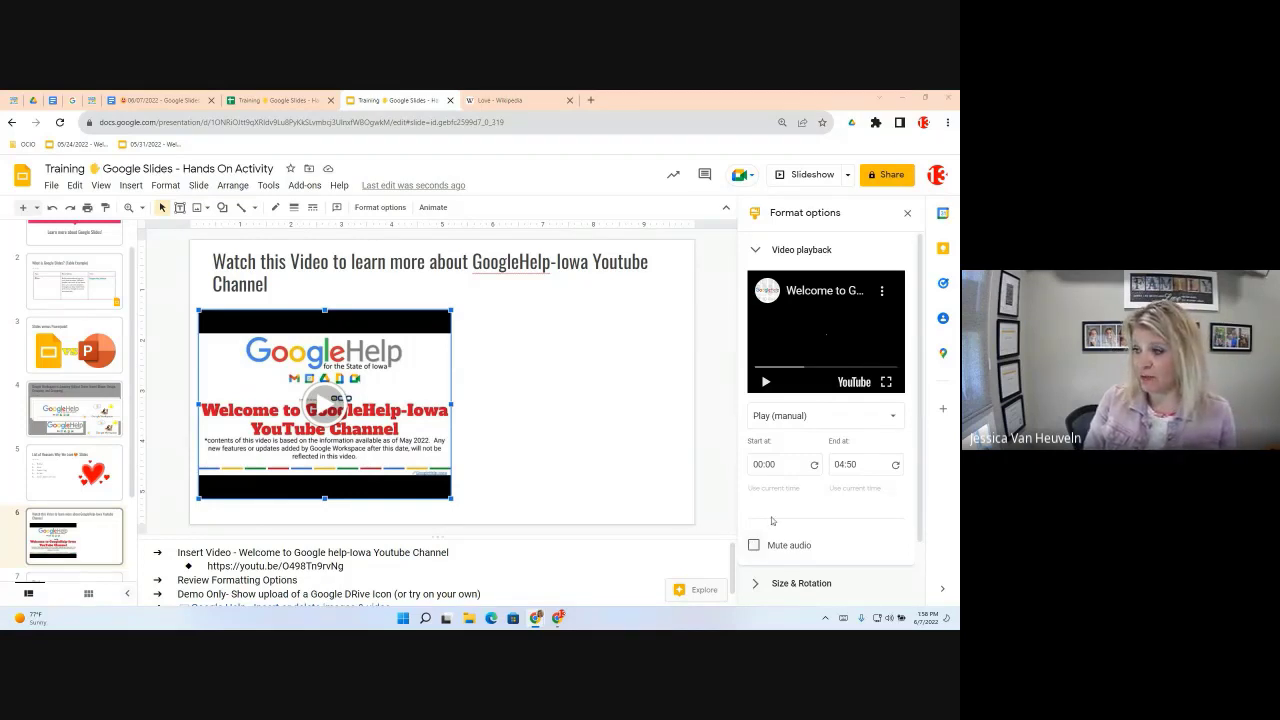
scroll(777, 521, down, 1)
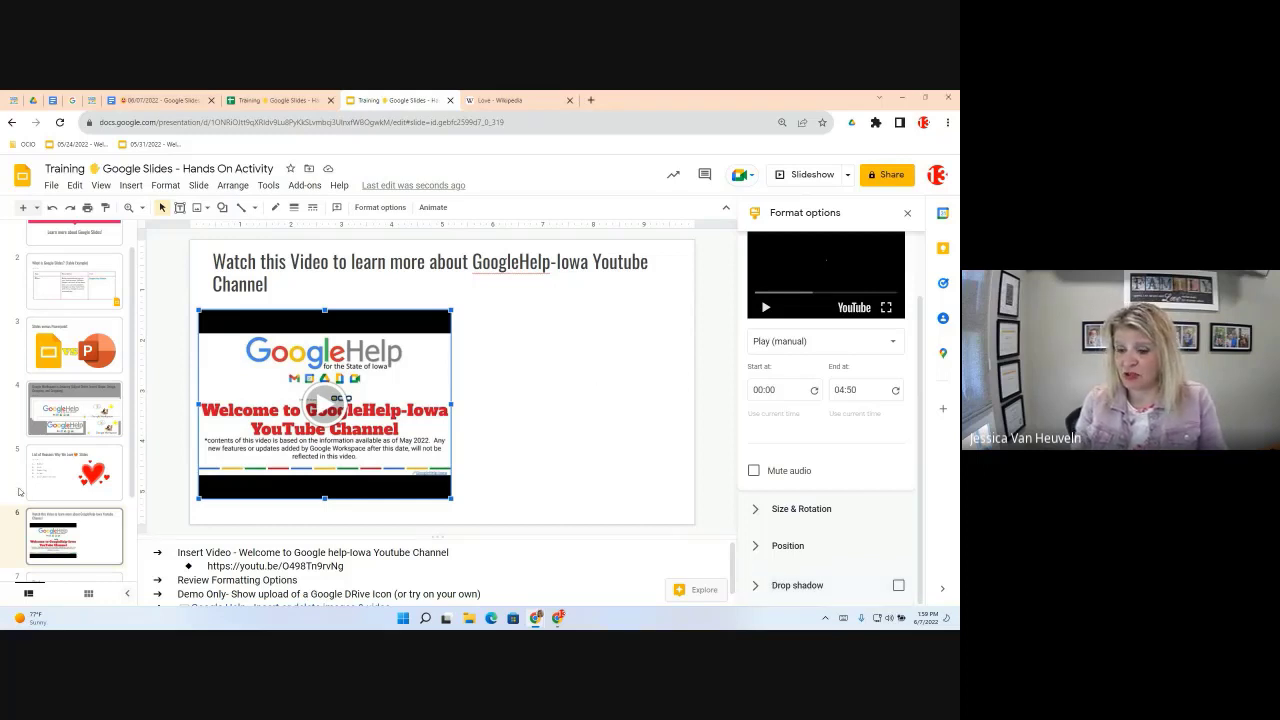
Insert the first "Android - Work" video from My Drive on the same slide and look through its format options.
click(110, 491)
scroll(110, 491, down, 2)
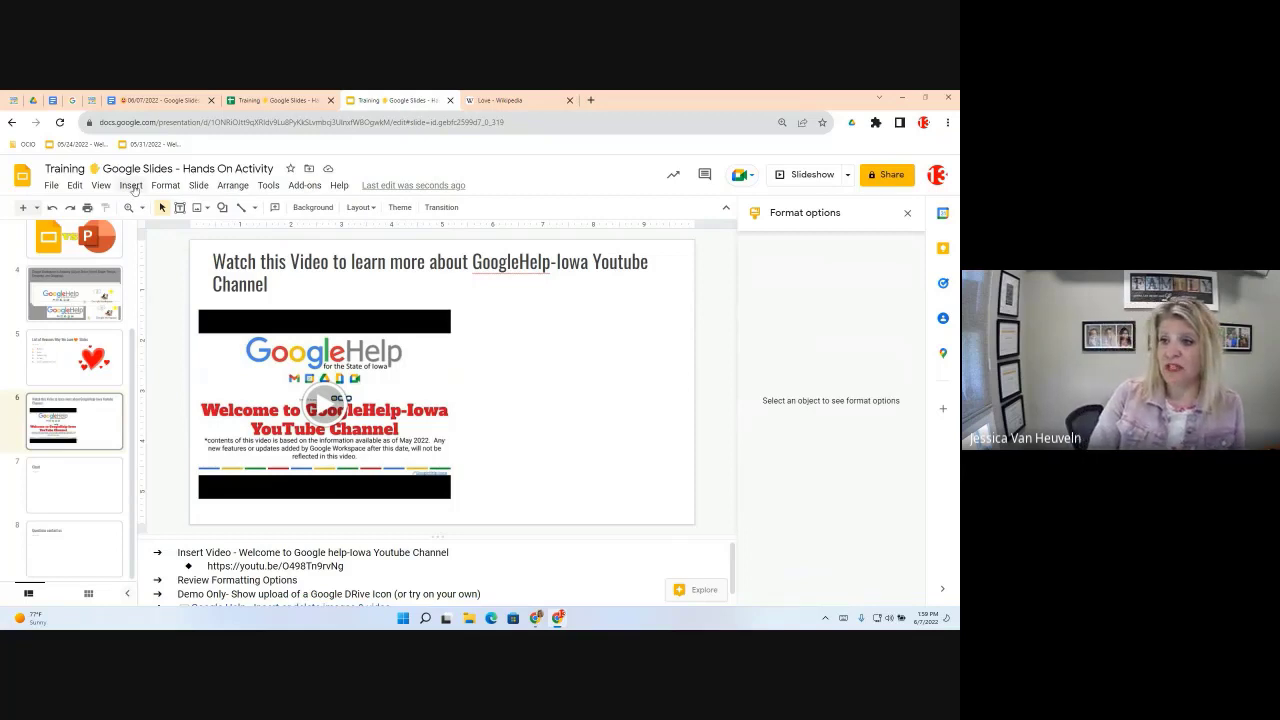
click(131, 186)
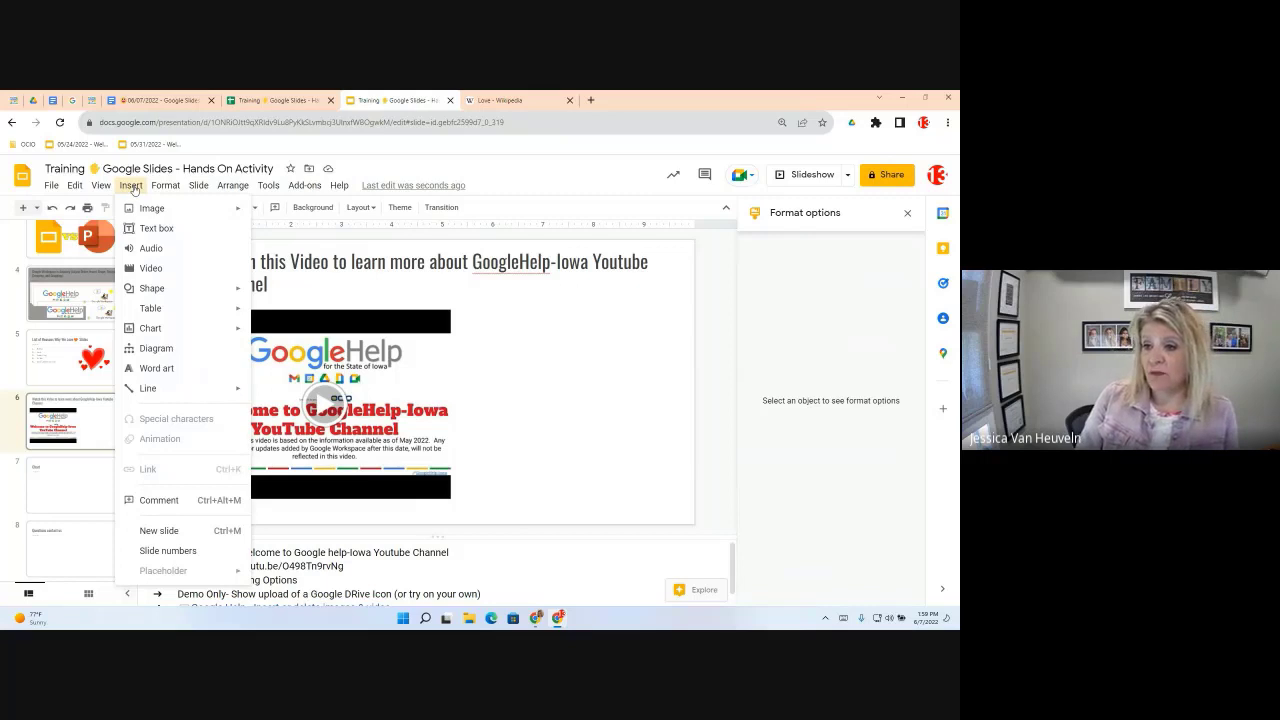
click(144, 269)
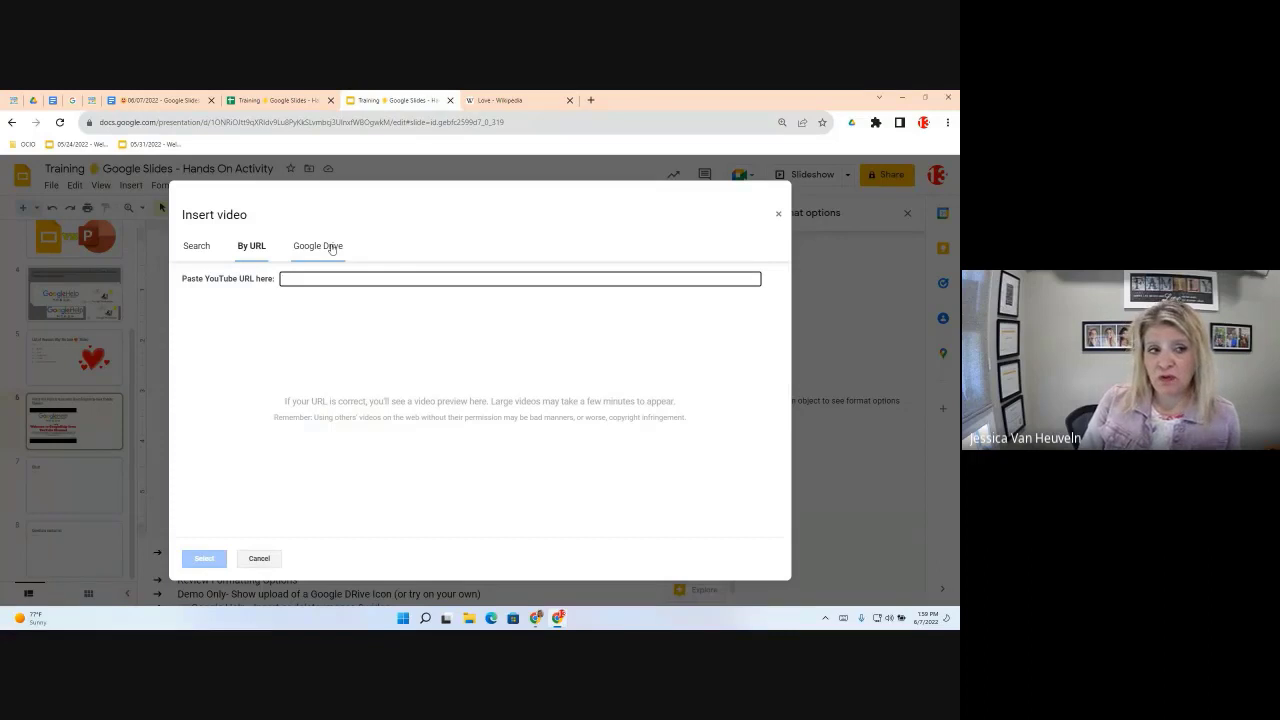
click(332, 249)
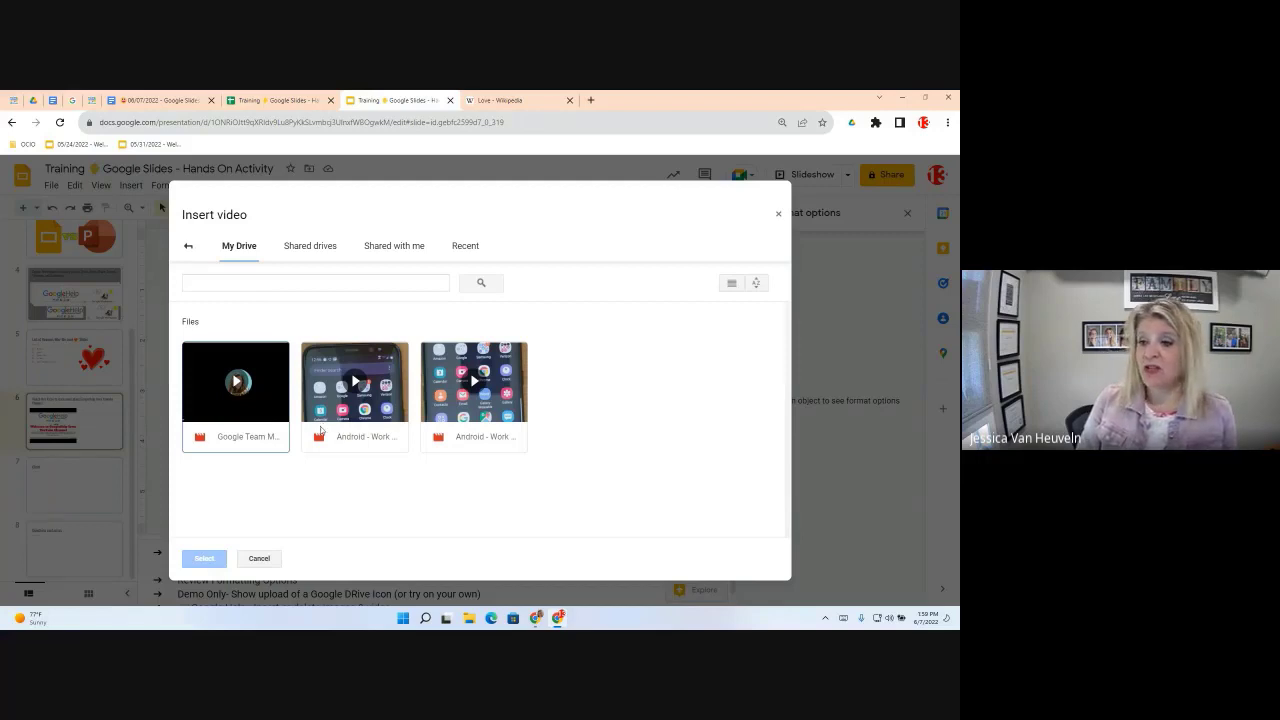
click(373, 436)
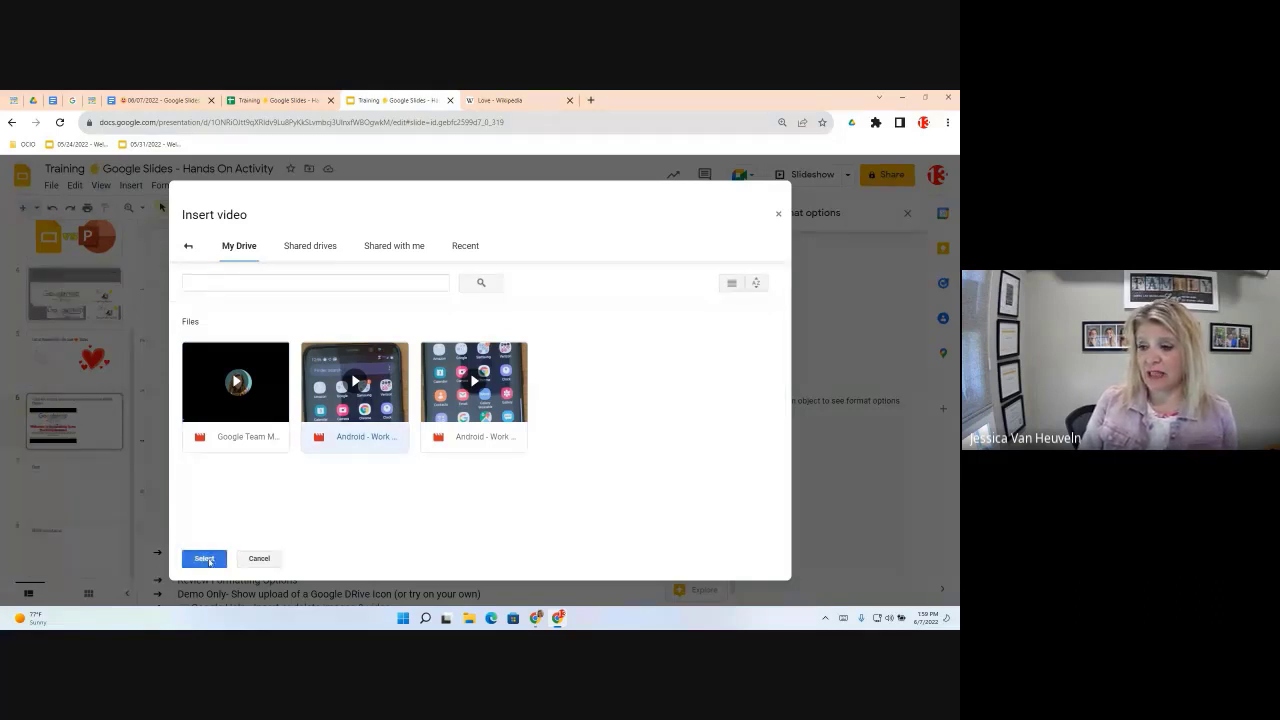
click(204, 558)
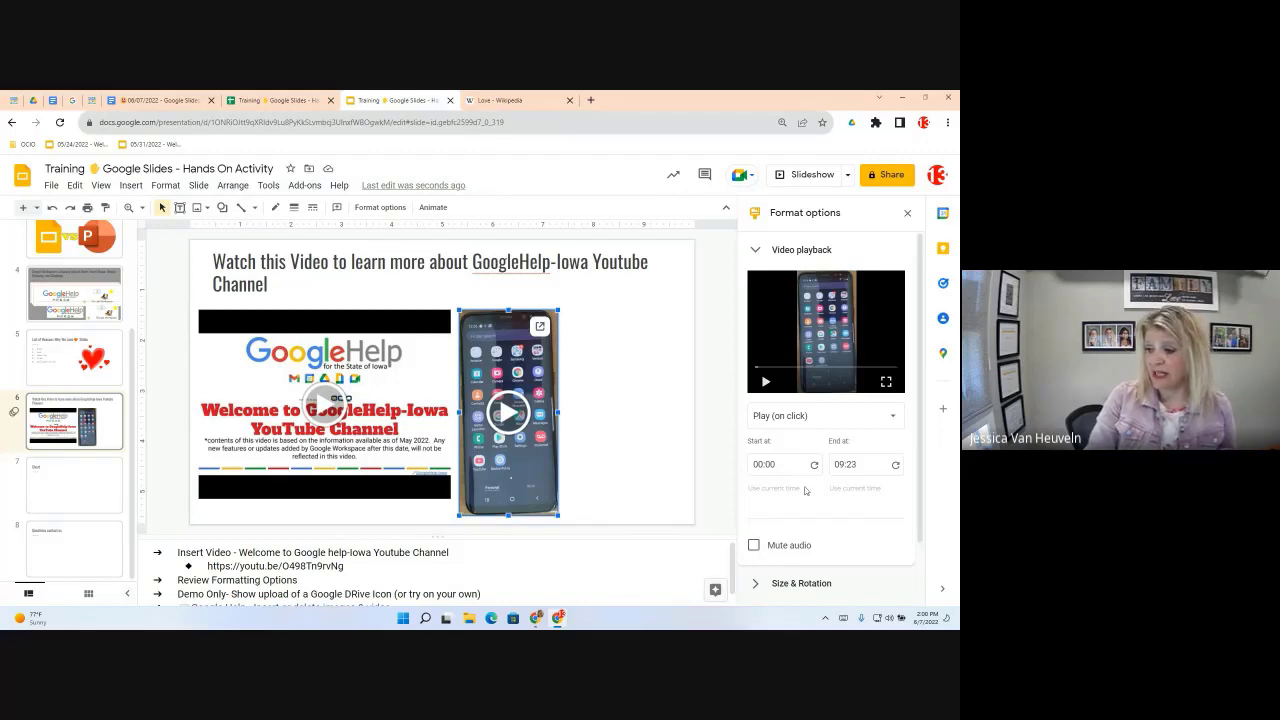
scroll(795, 485, down, 1)
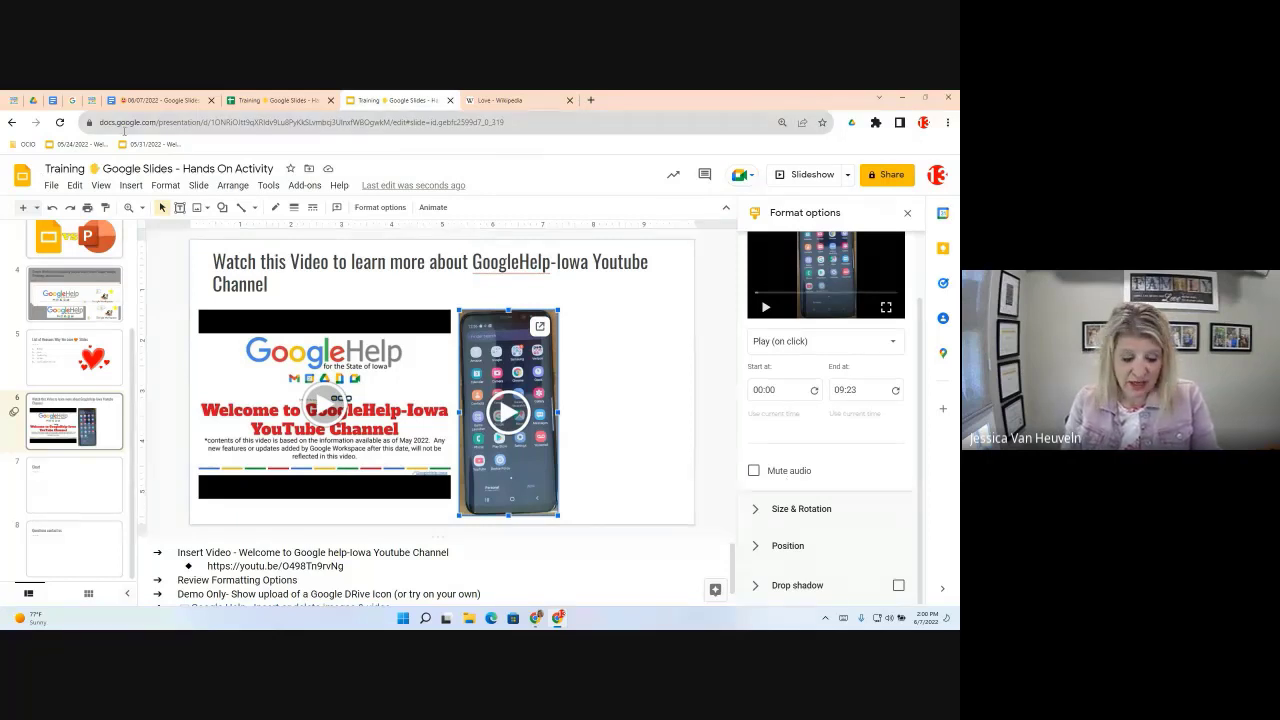
Switch to the Google Slides Objectives document and check the Objective 8 tasks and the preview of its Spreadsheet link.
click(158, 100)
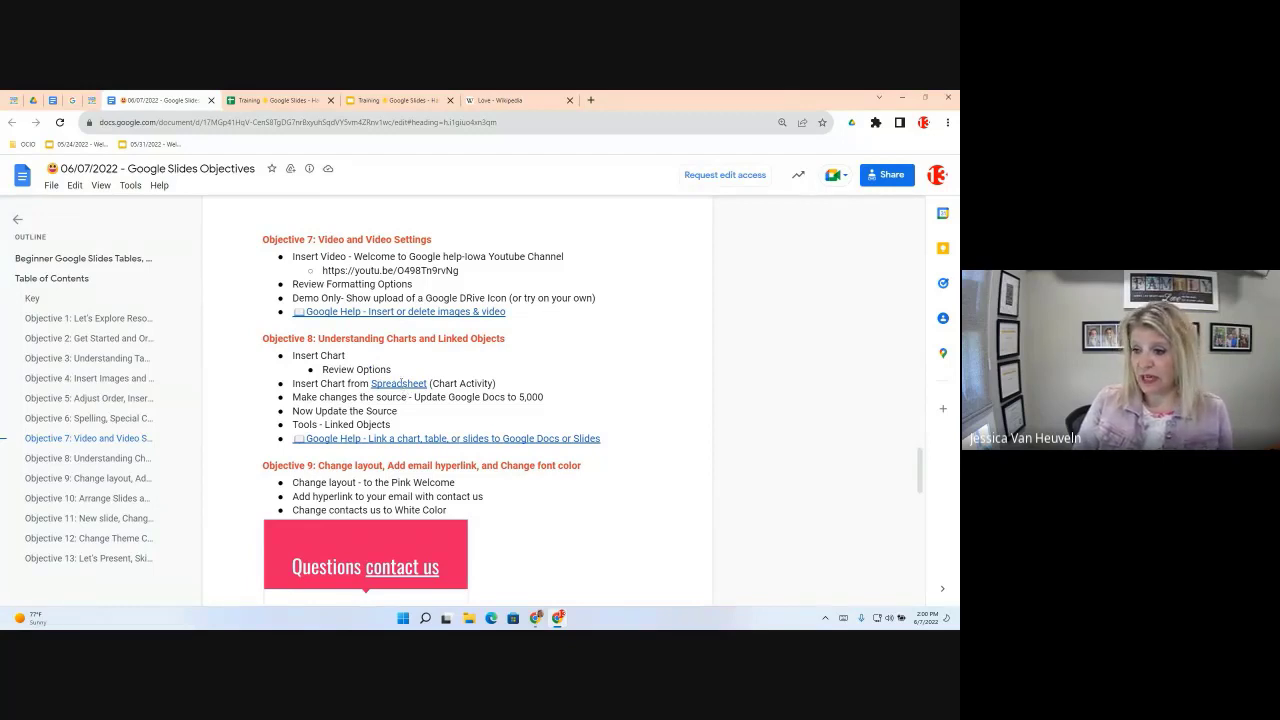
click(400, 383)
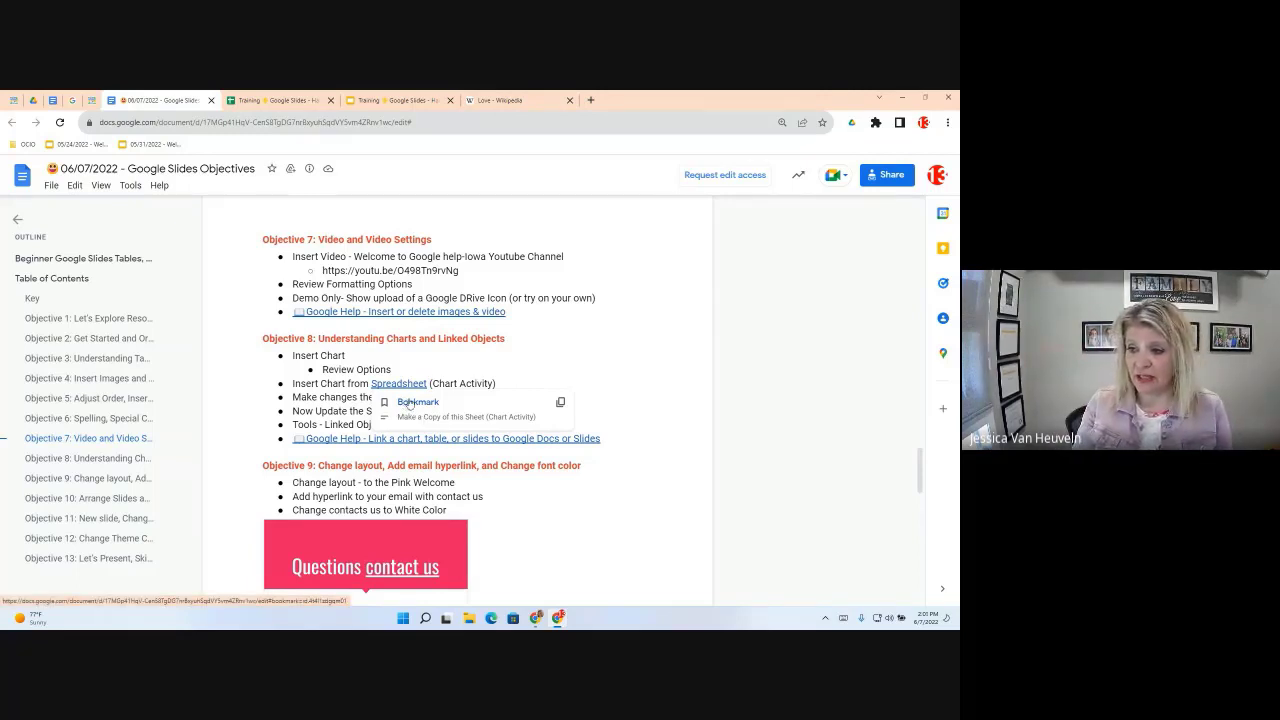
click(356, 345)
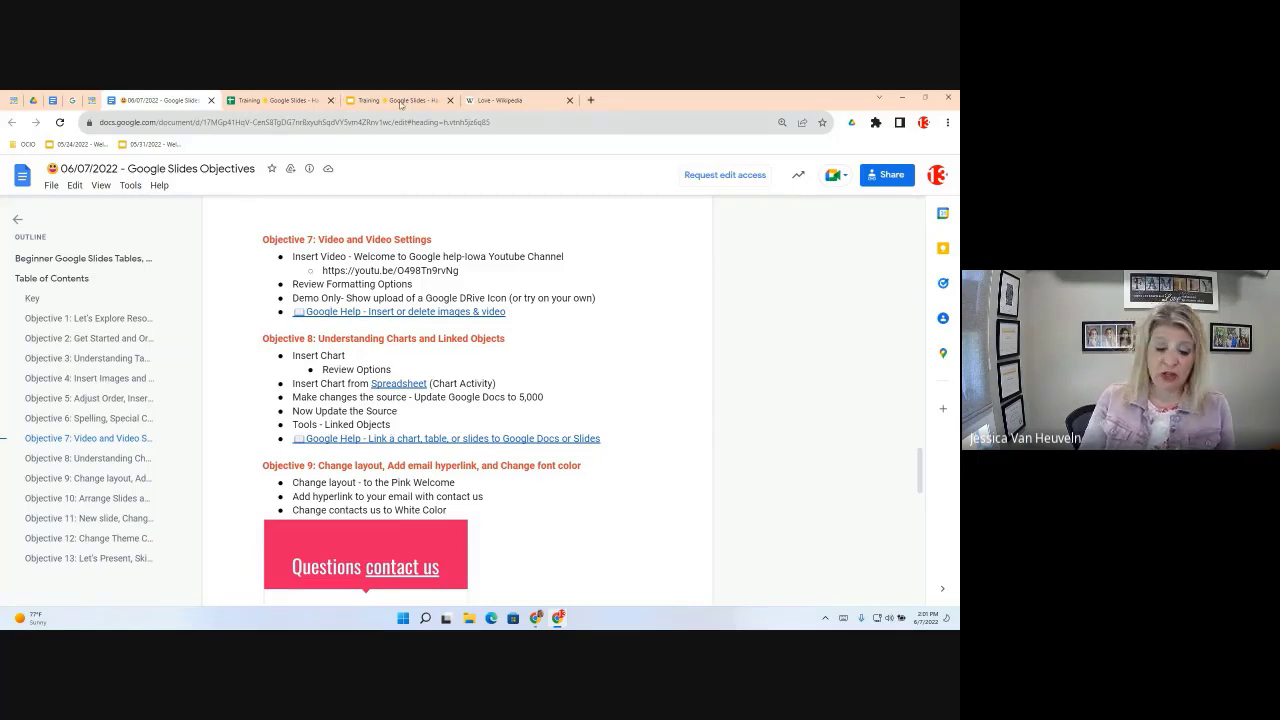
Import the linked Google Docs Editor Usage chart from the "Training Google Slides - Hands On Activity - Chart Activity" spreadsheet onto the Chart slide.
click(400, 101)
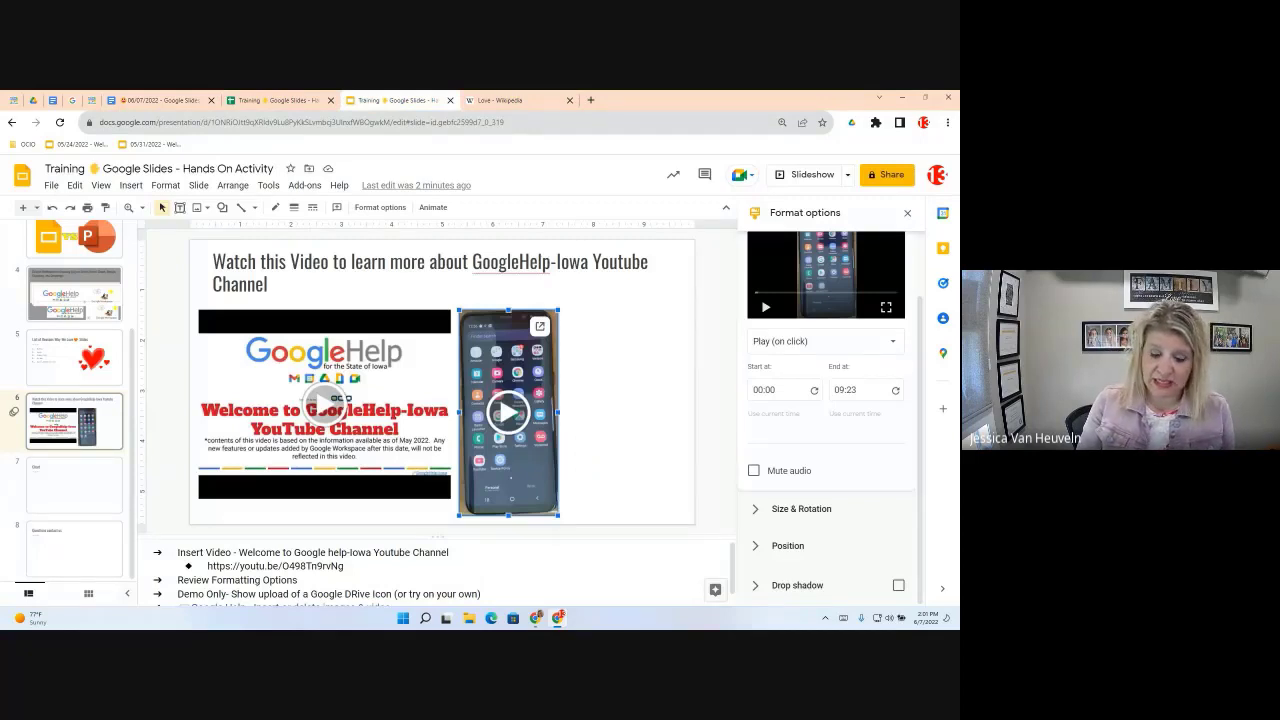
click(83, 494)
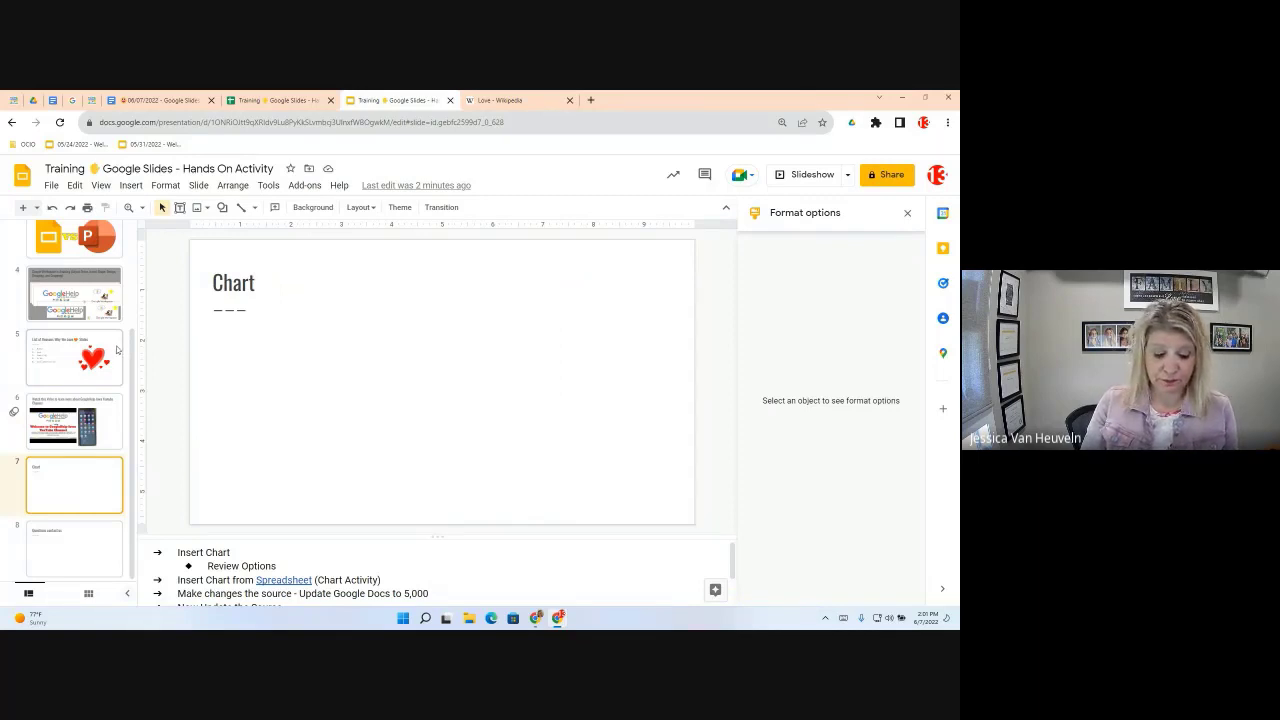
click(130, 186)
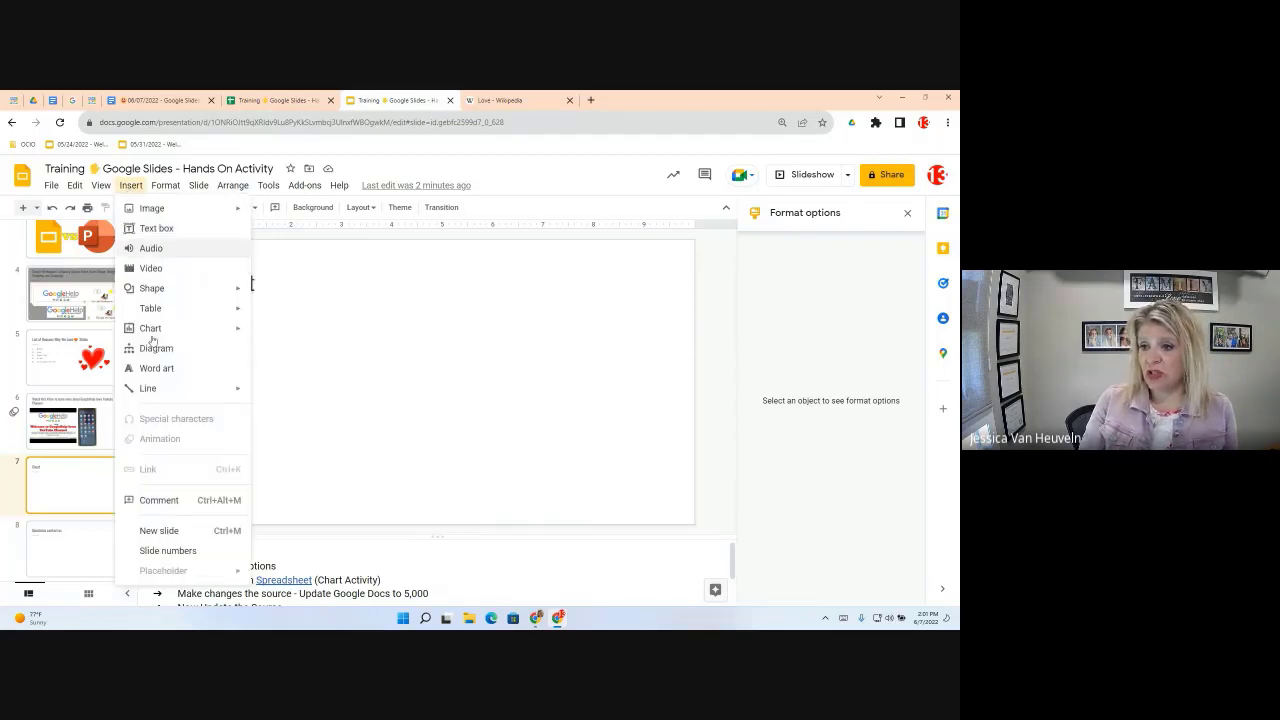
mouse_move(155, 330)
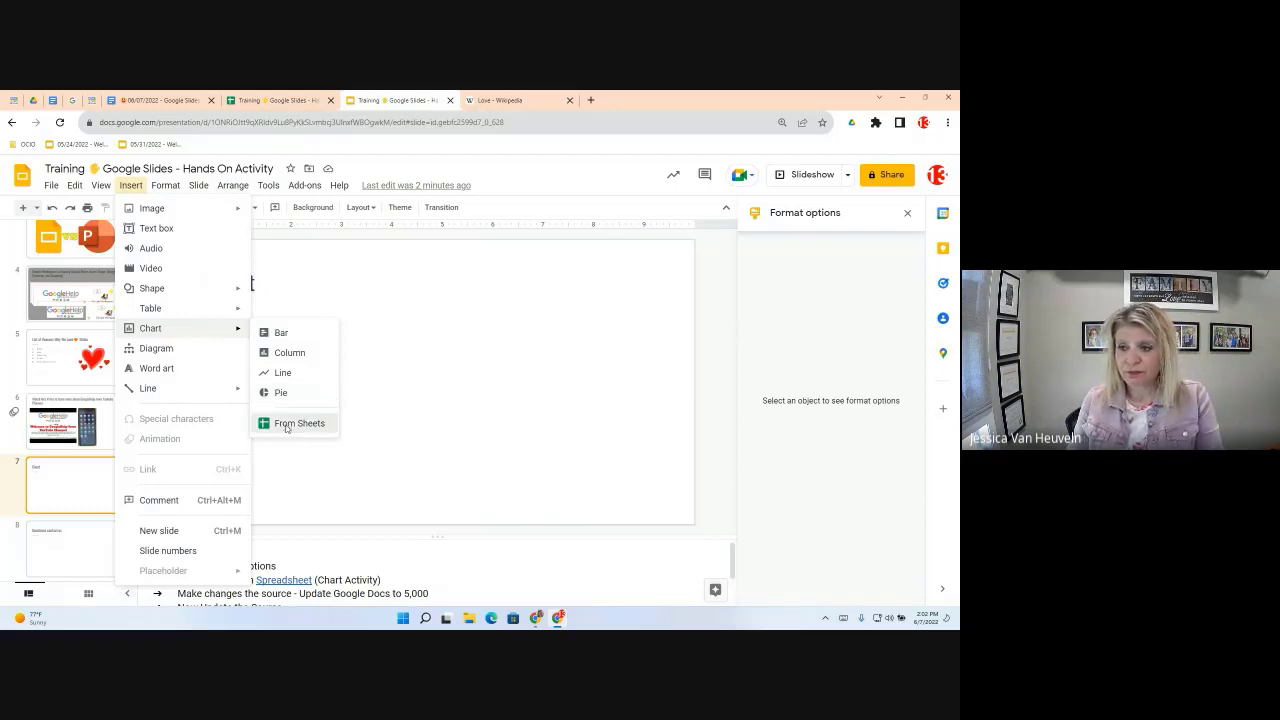
click(290, 423)
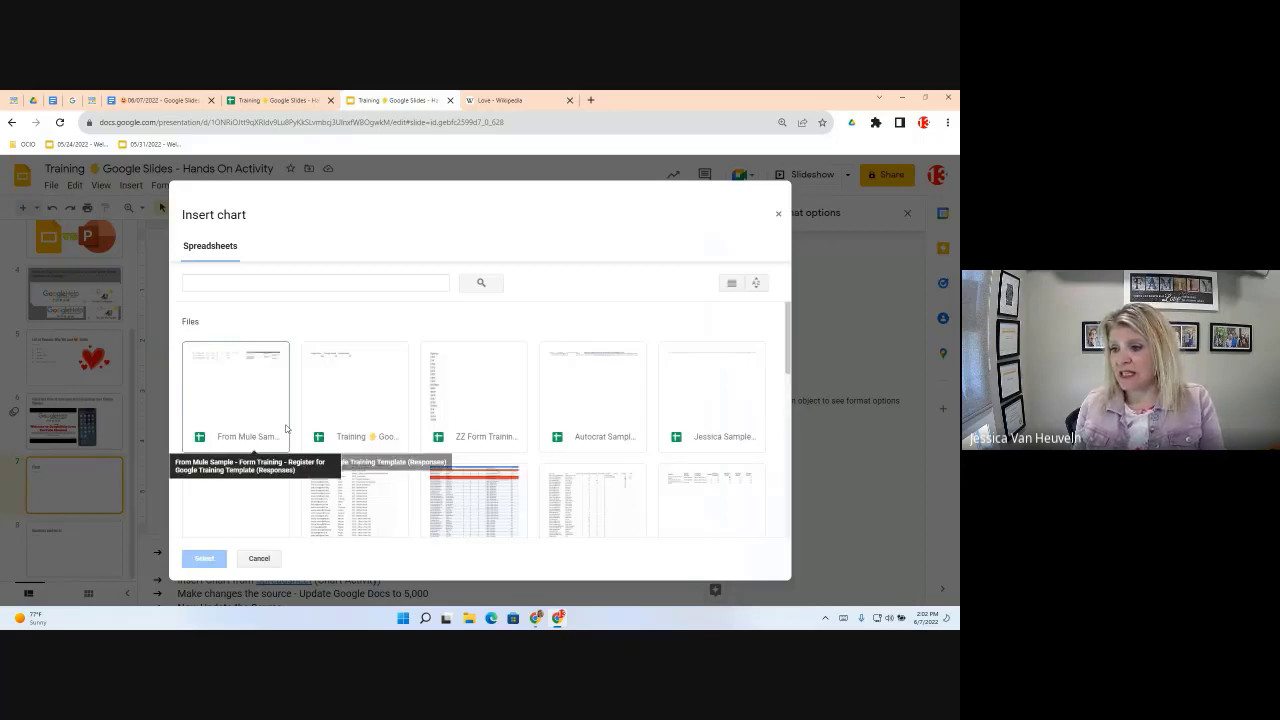
click(367, 425)
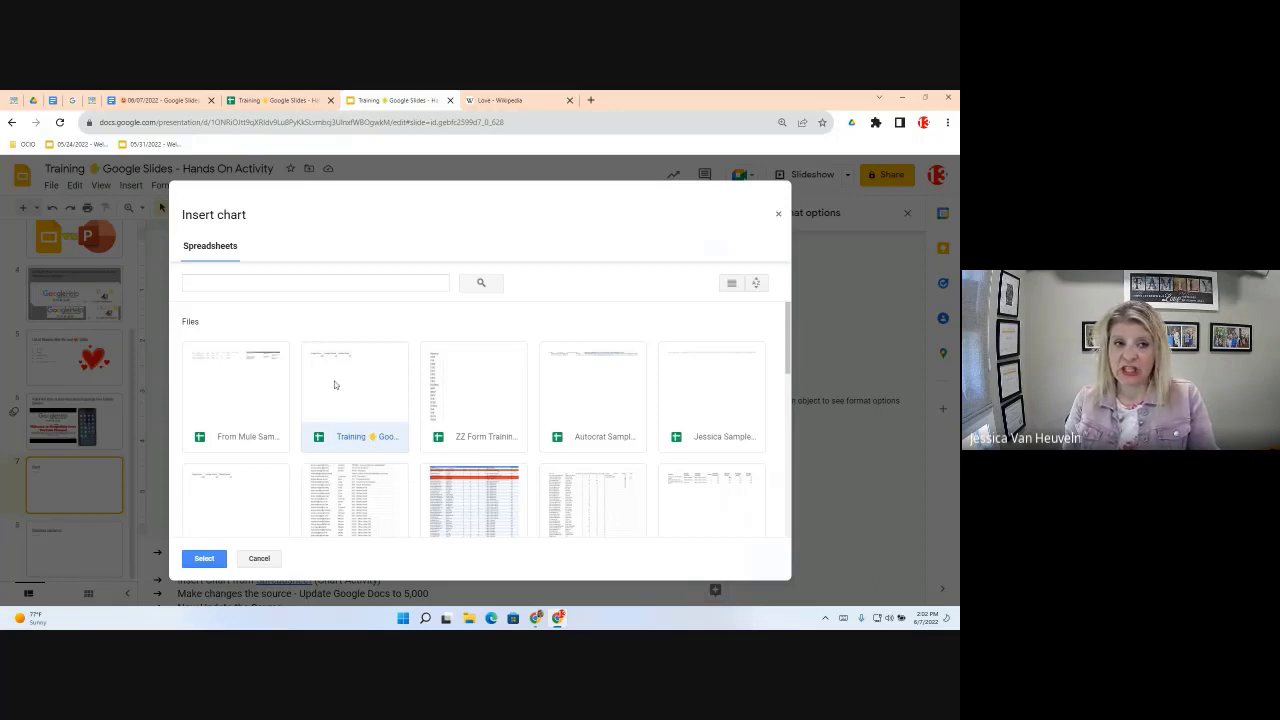
click(731, 284)
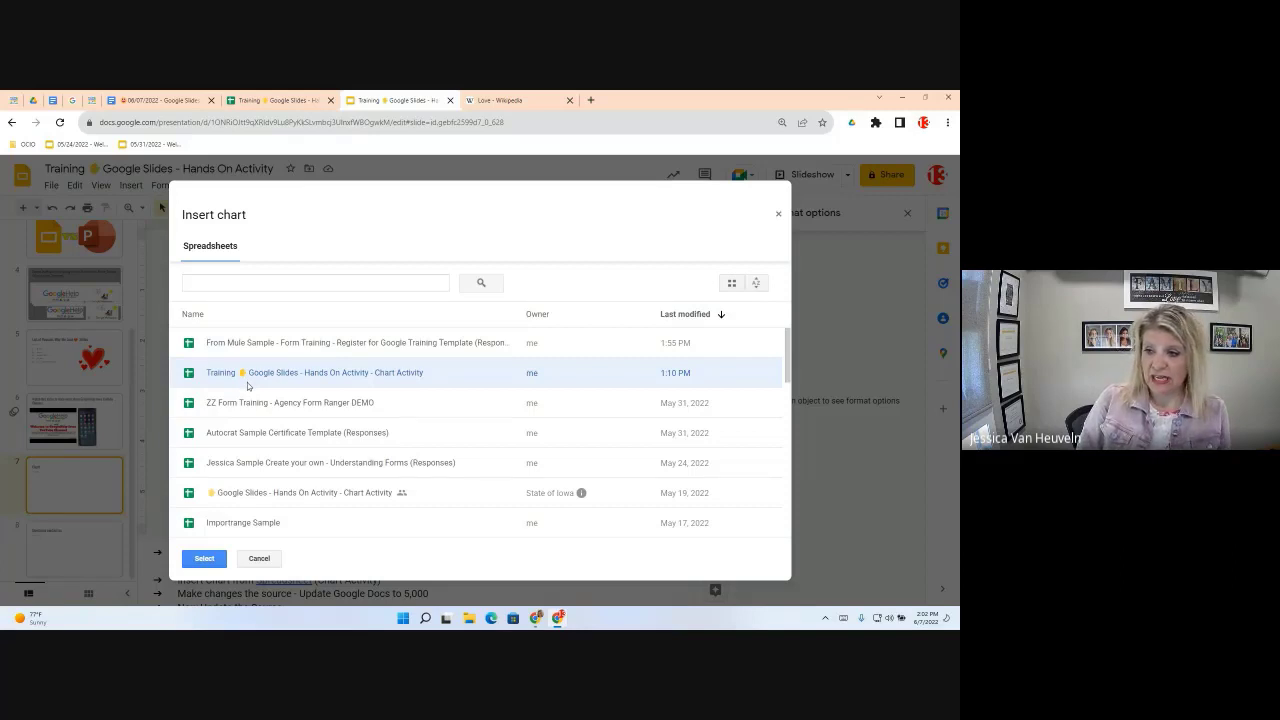
click(203, 560)
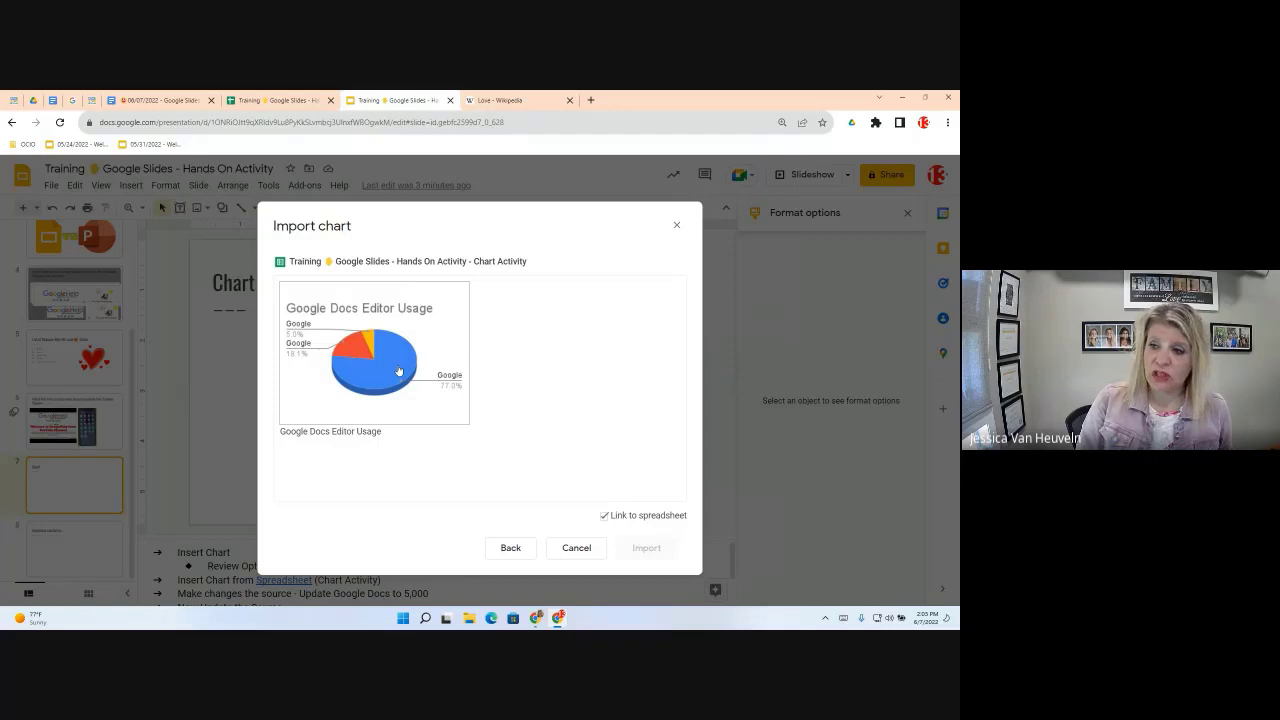
click(389, 307)
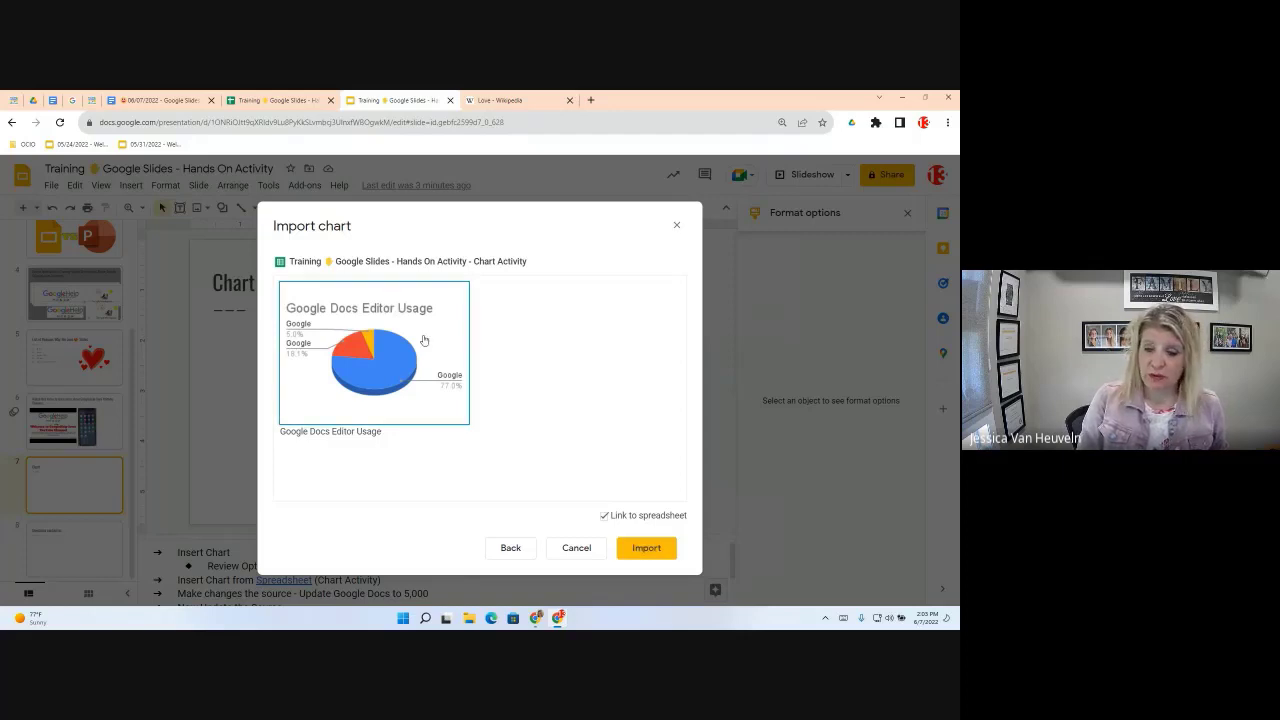
click(642, 538)
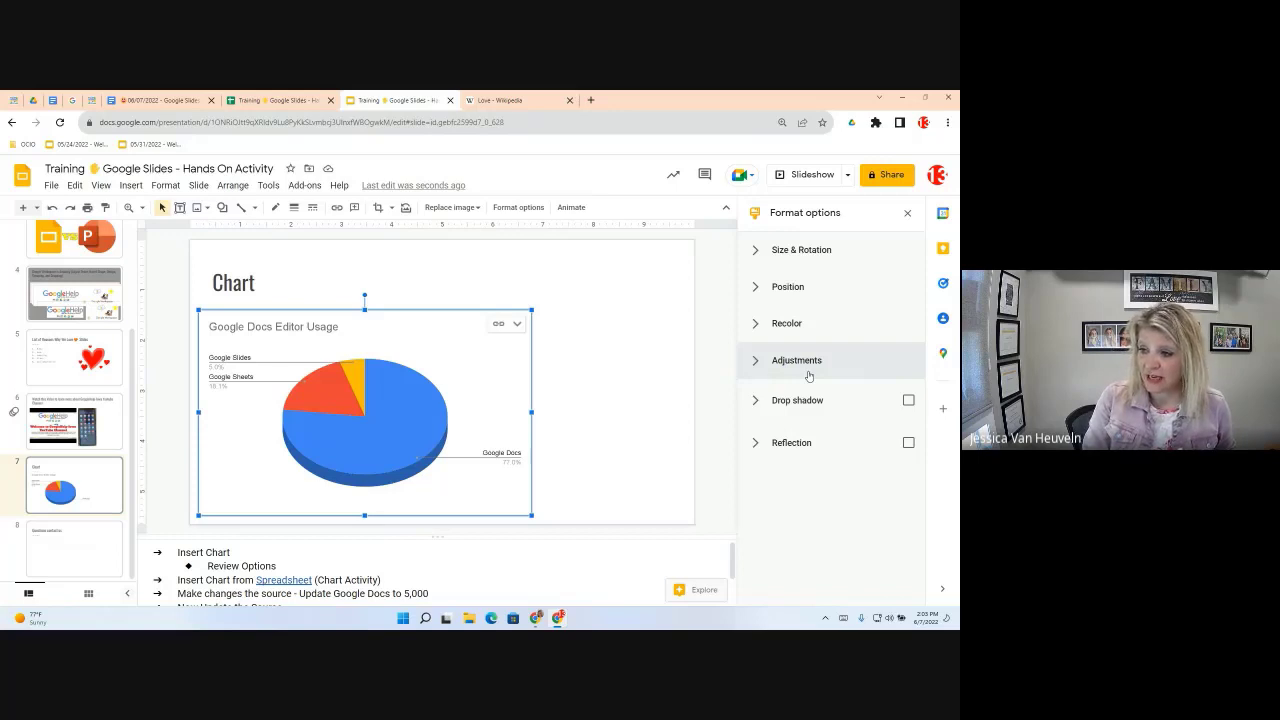
Open the chart's source spreadsheet, set the Google Docs value in Chart Data cell A2 to 5000, and check the Chart1 sheet before returning to the presentation.
click(518, 325)
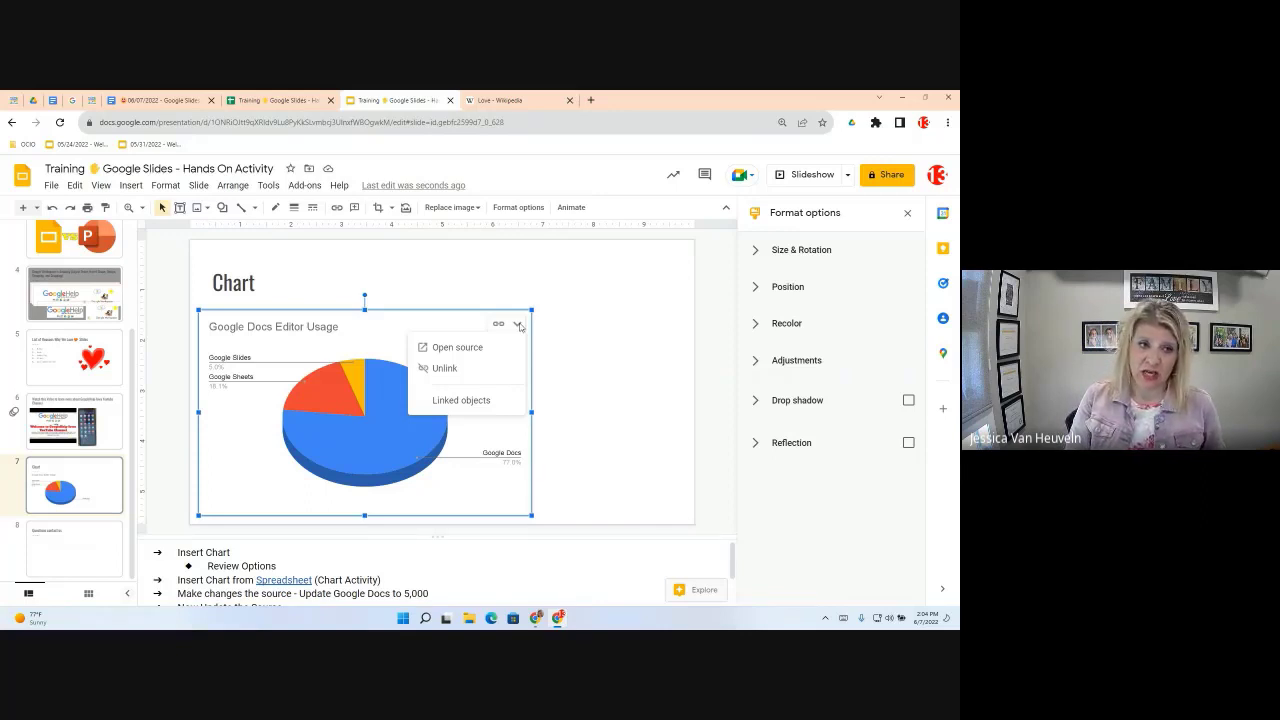
click(460, 348)
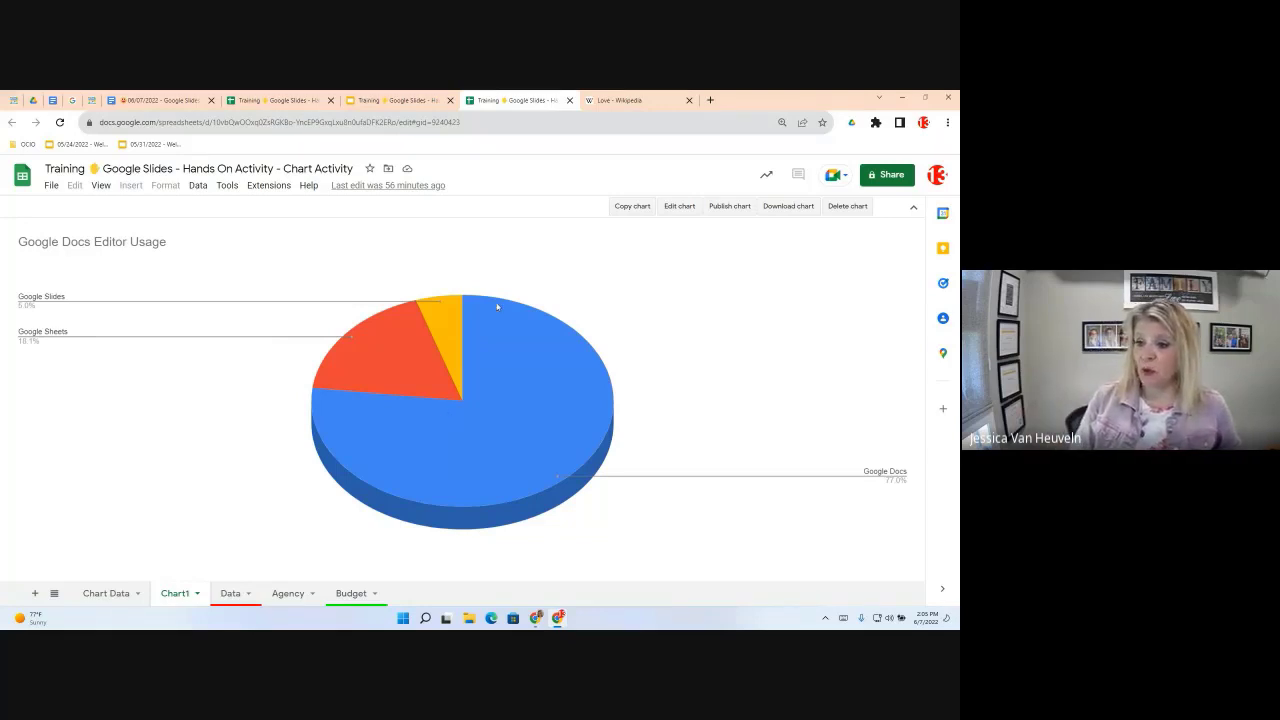
click(119, 594)
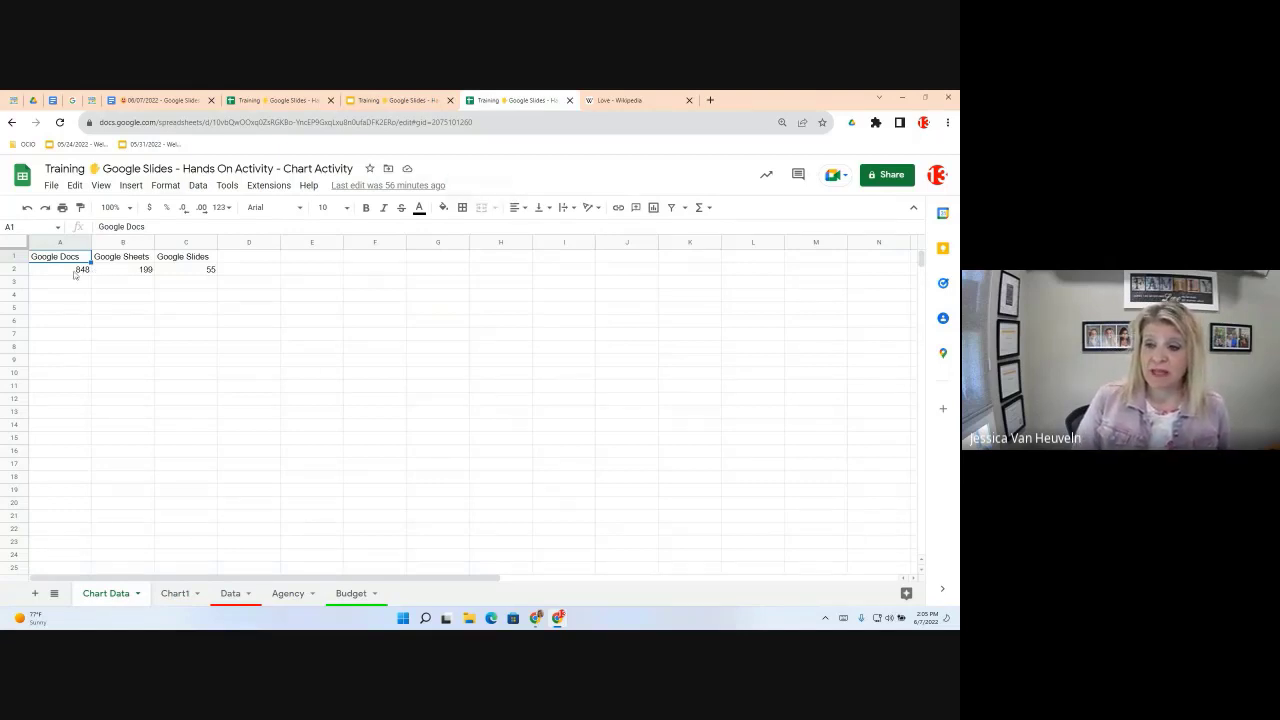
click(75, 274)
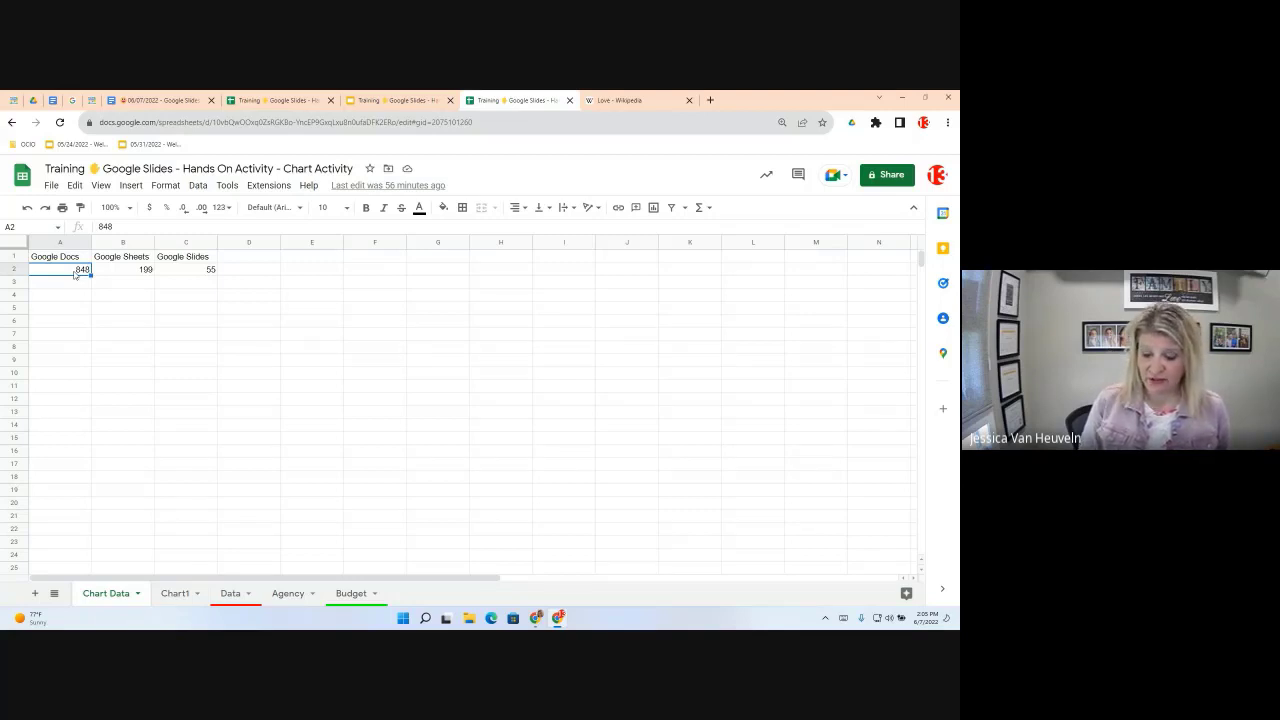
text(5000)
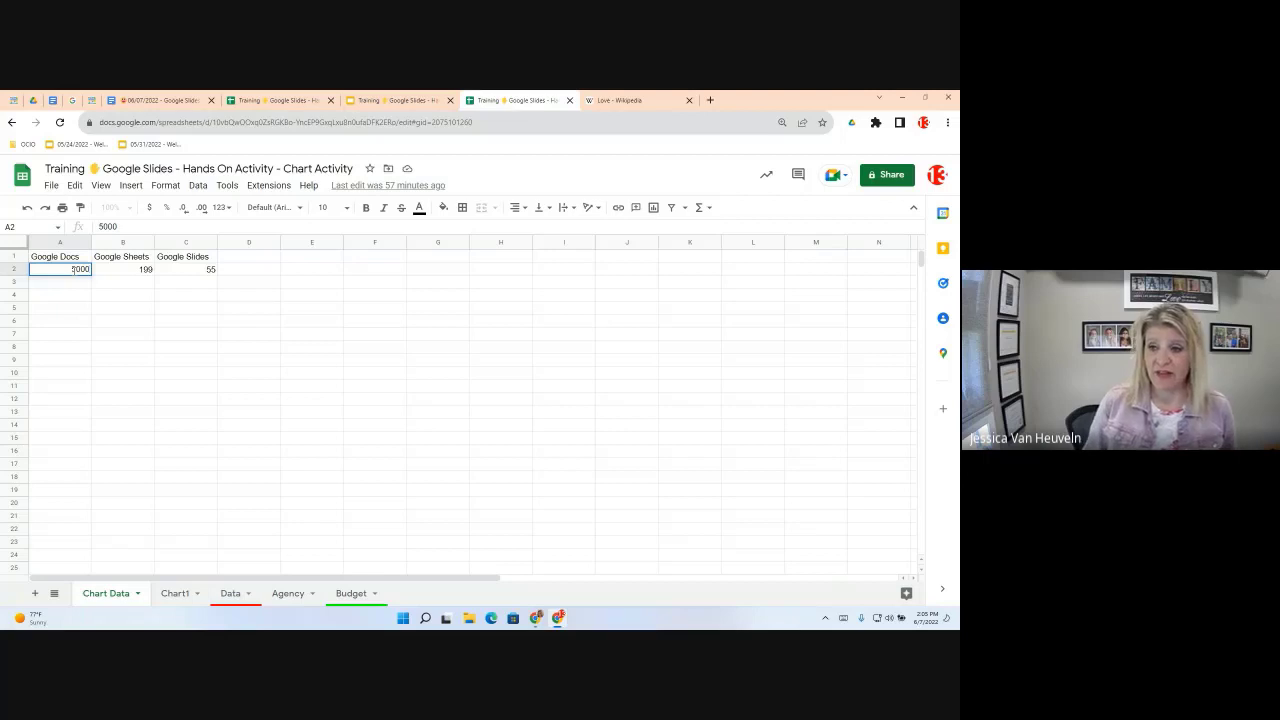
click(152, 325)
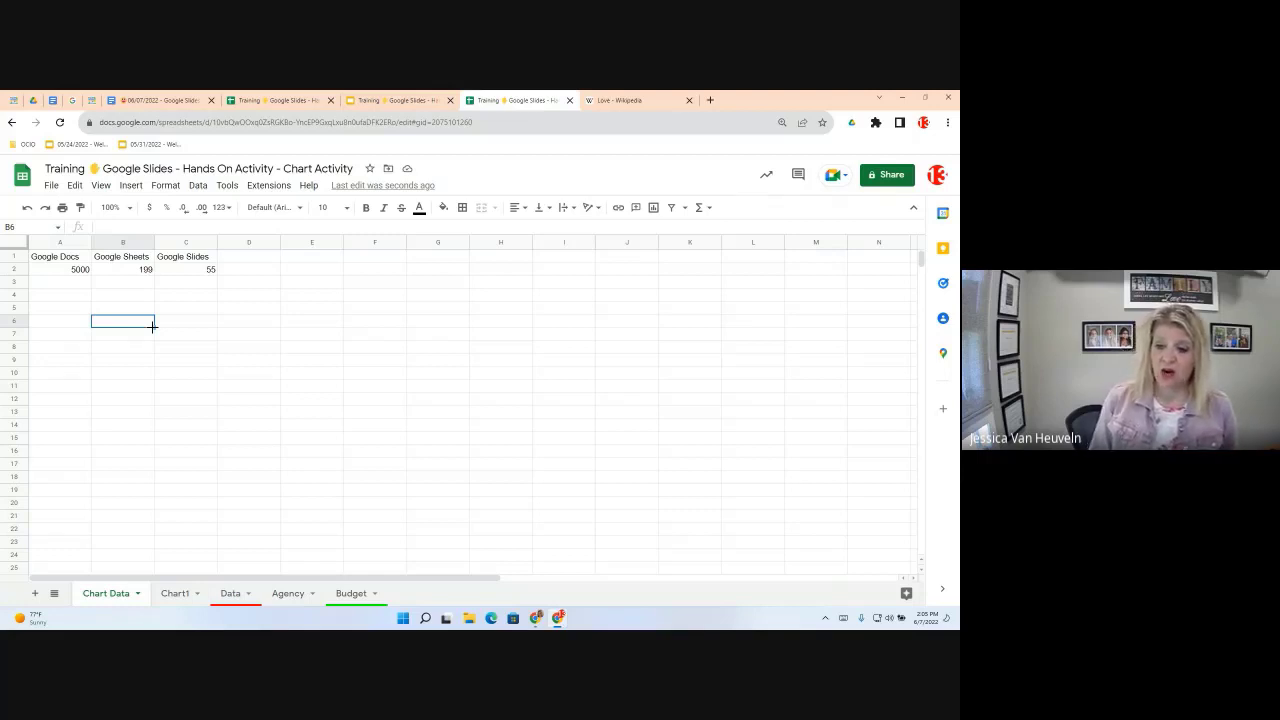
click(176, 594)
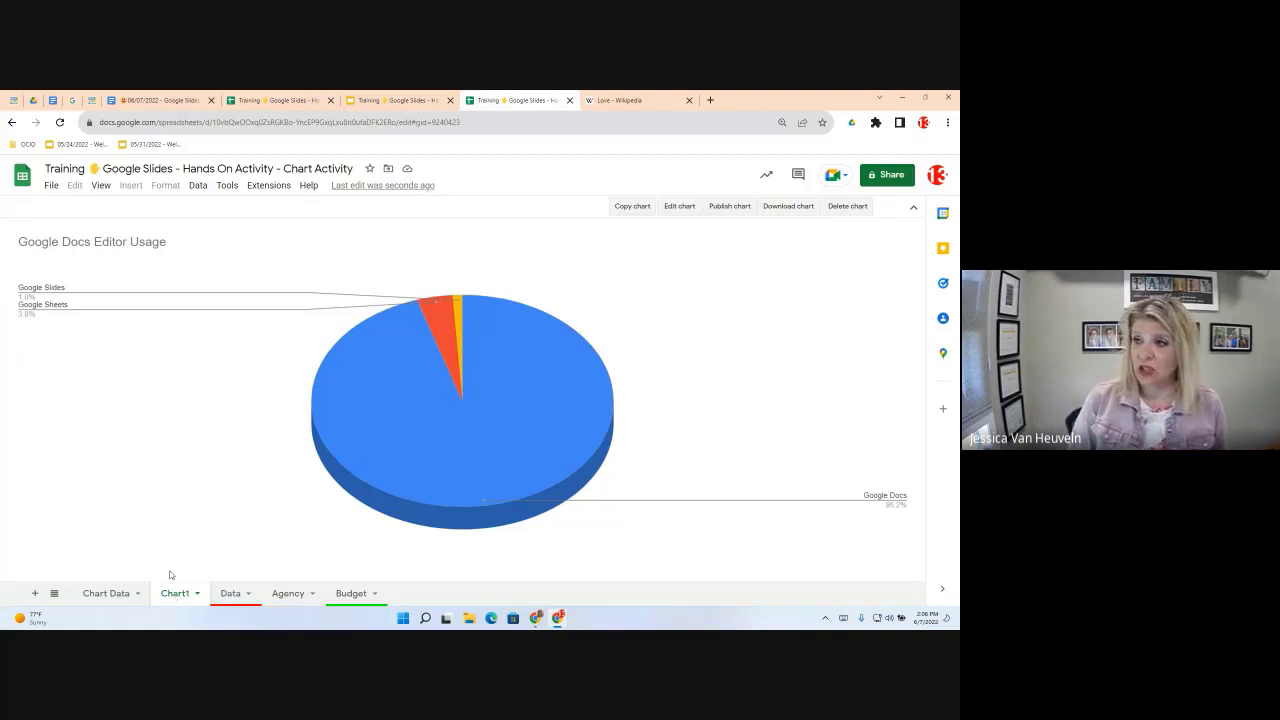
click(393, 101)
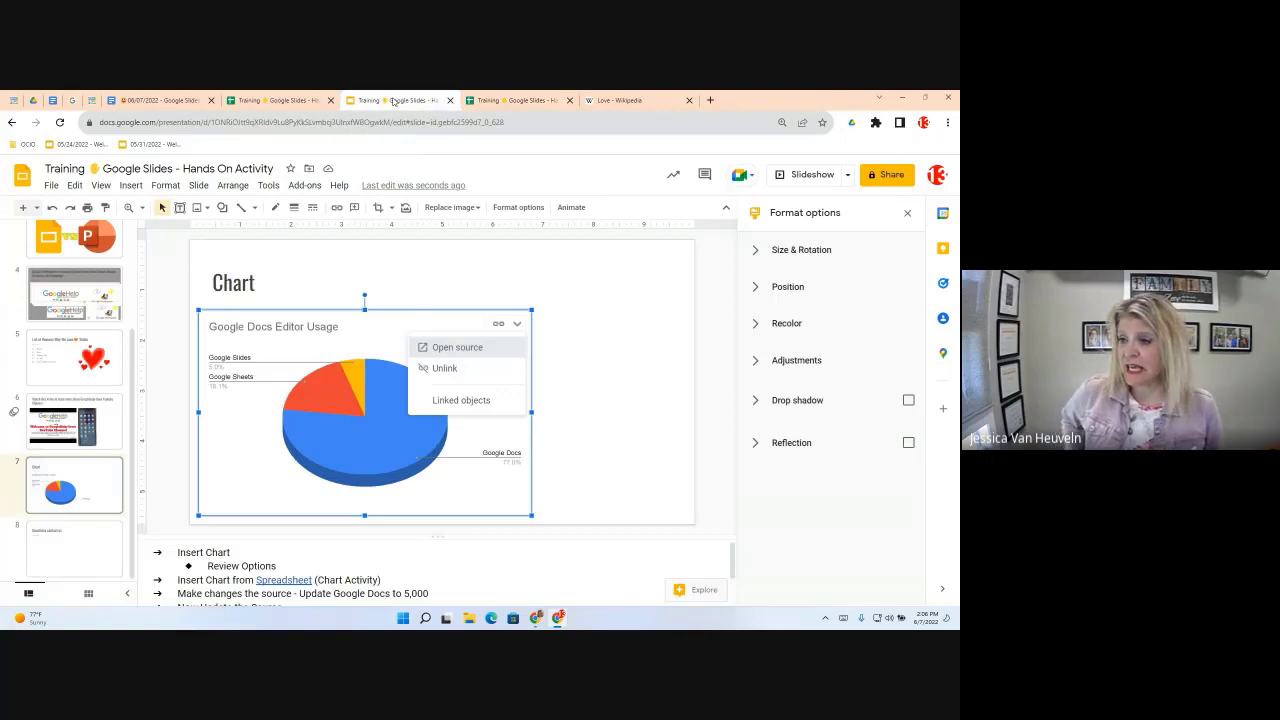
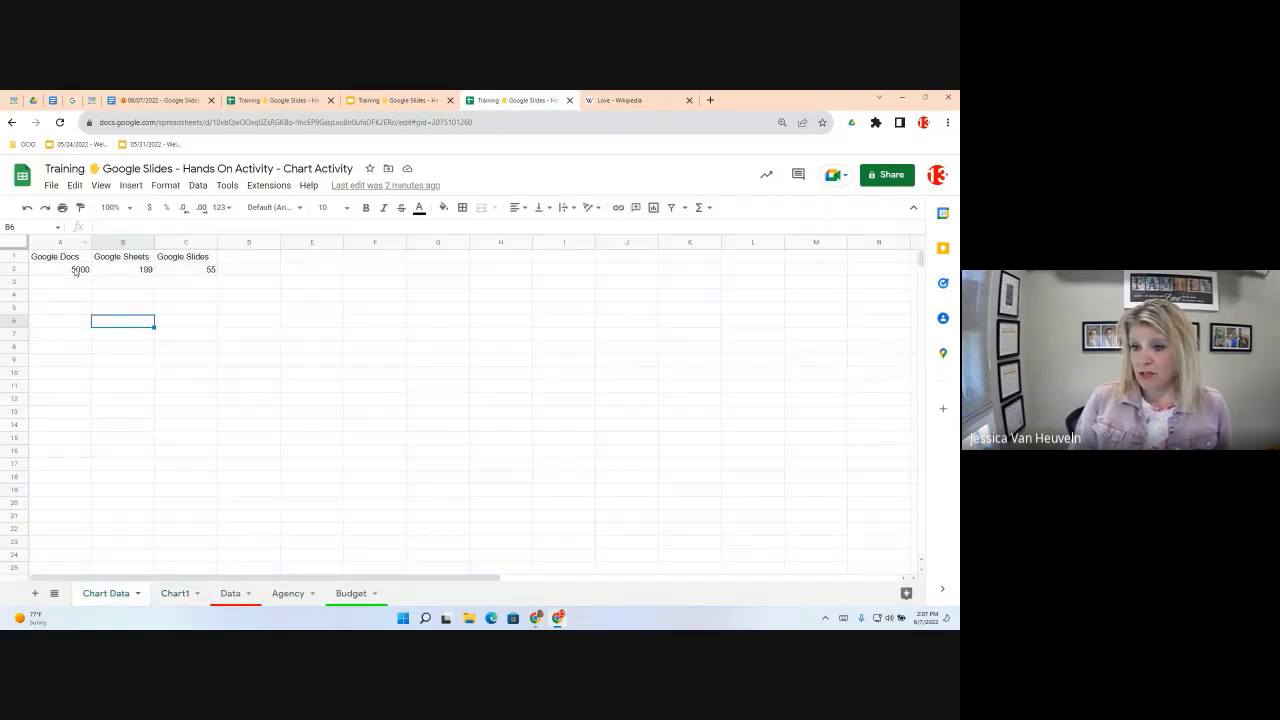
Set the Google Docs value in cell A2 of the source spreadsheet to 200 and update all linked objects in the presentation.
click(75, 270)
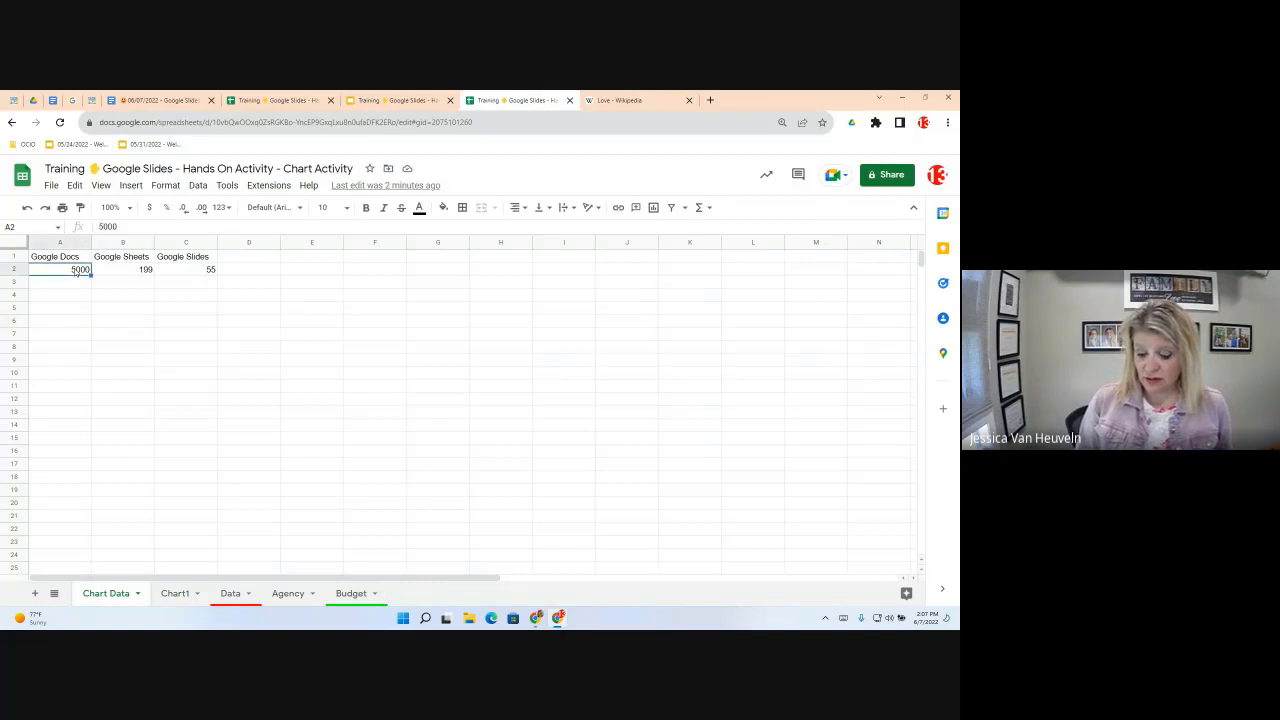
text(20)
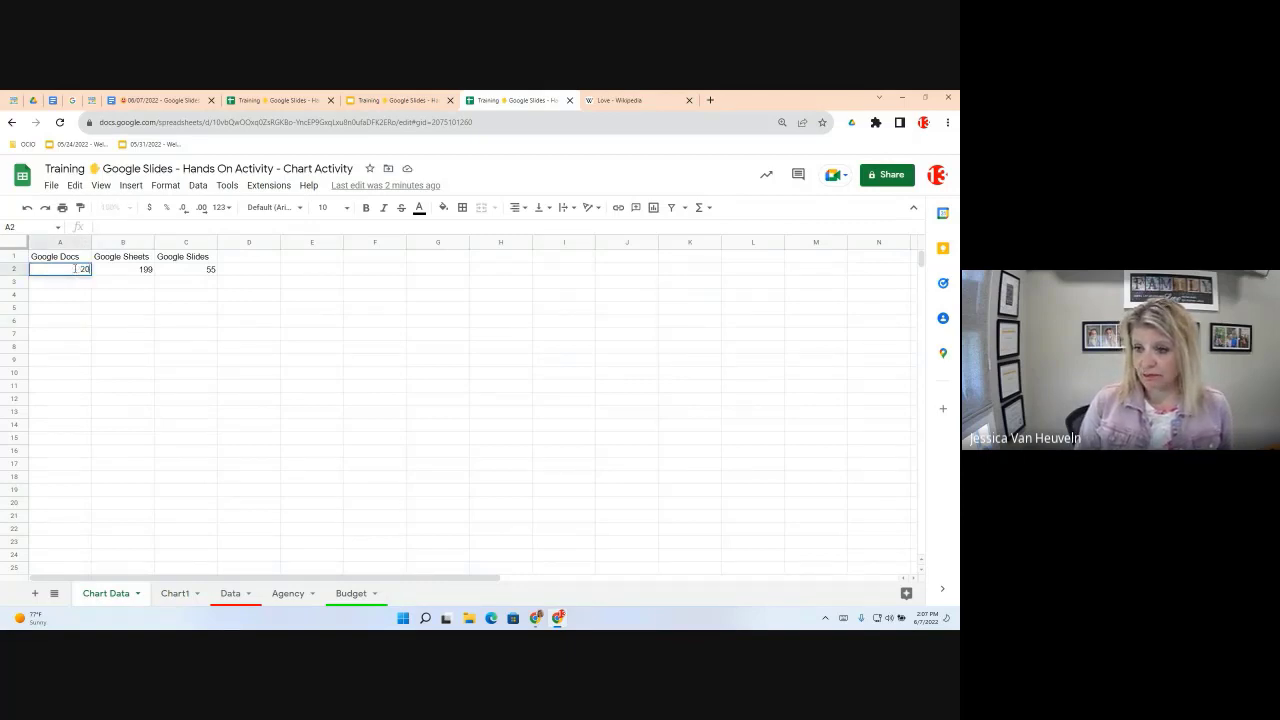
text(0)
key(Return)
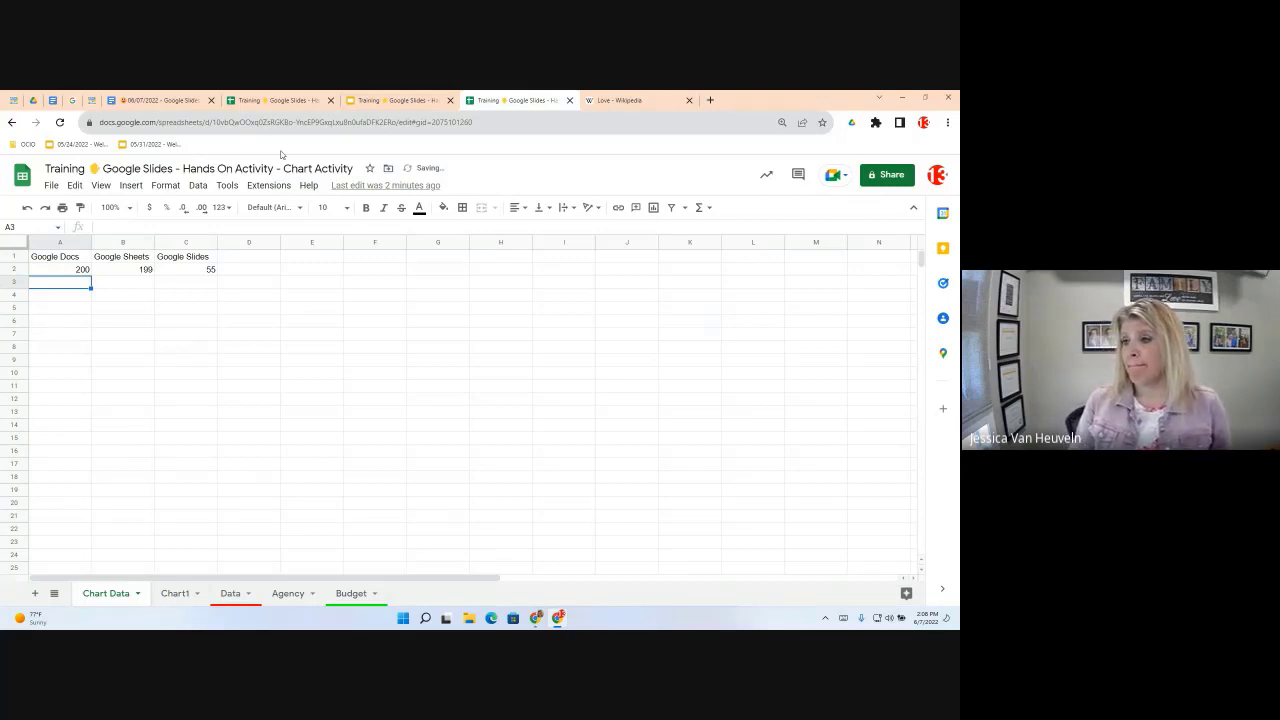
click(249, 372)
click(382, 100)
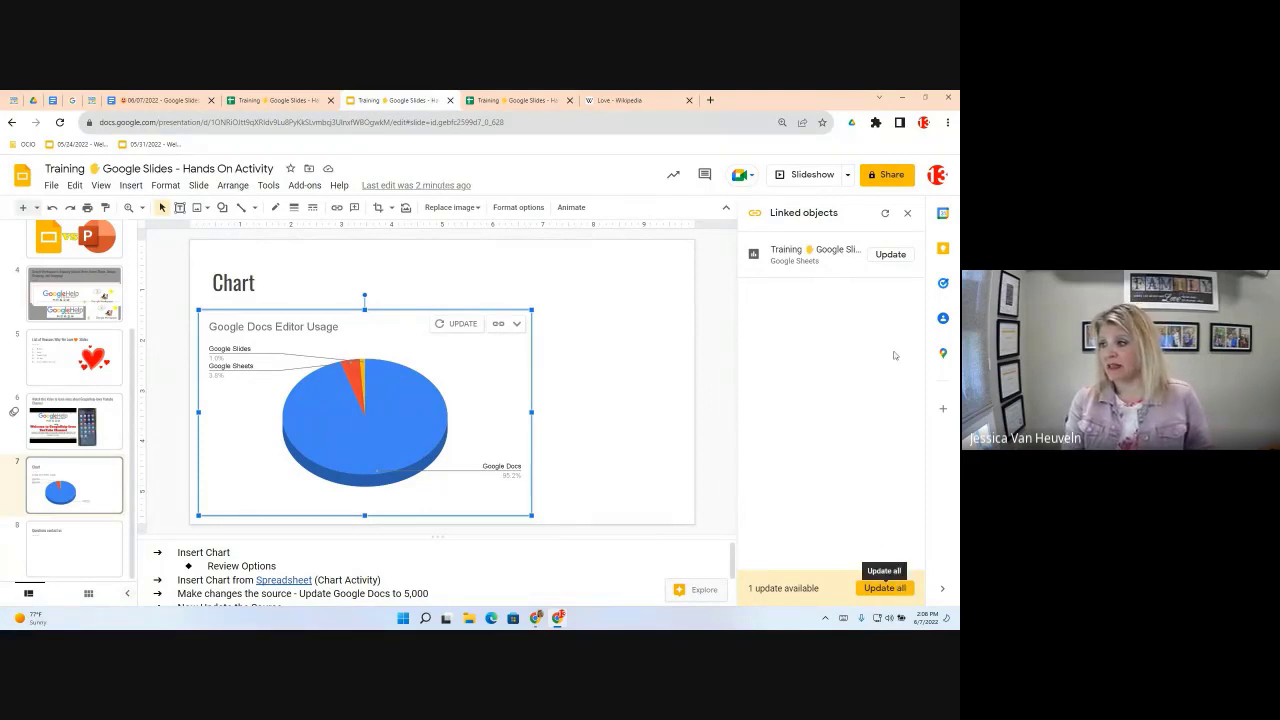
click(897, 590)
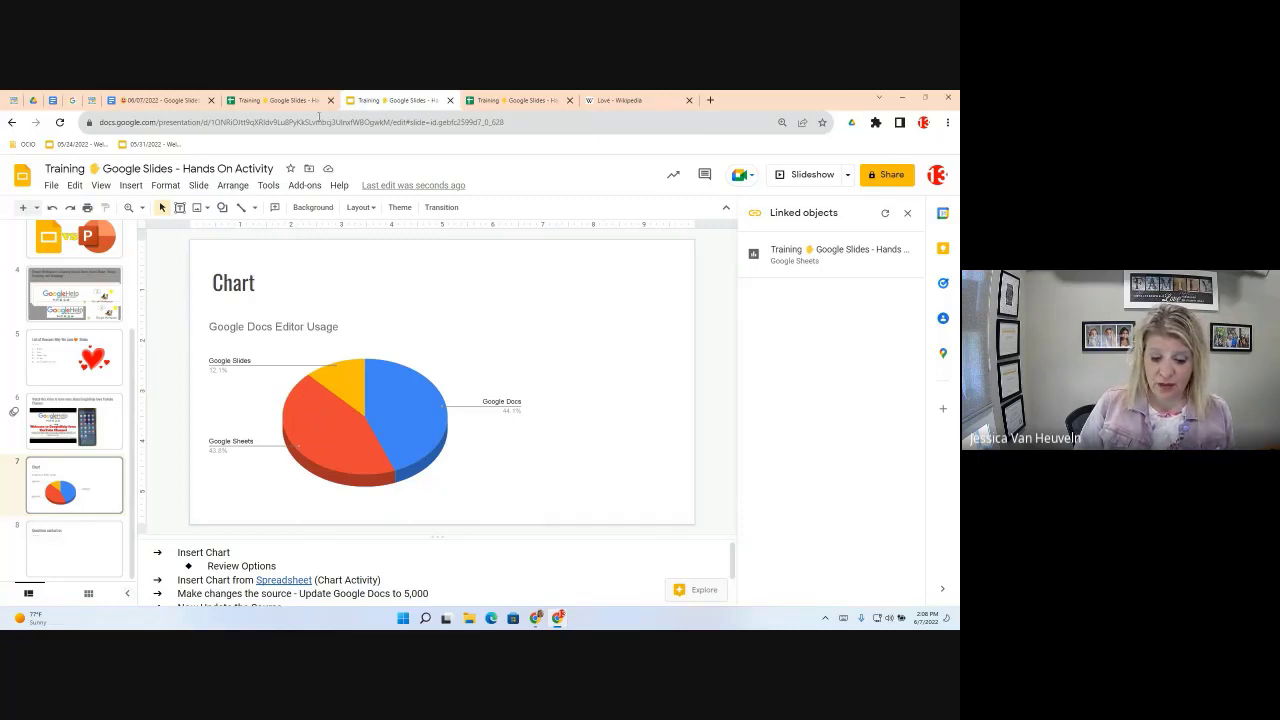
Switch to the Google Slides Objectives document, review the Objective 9 tasks, and return to the presentation.
click(143, 102)
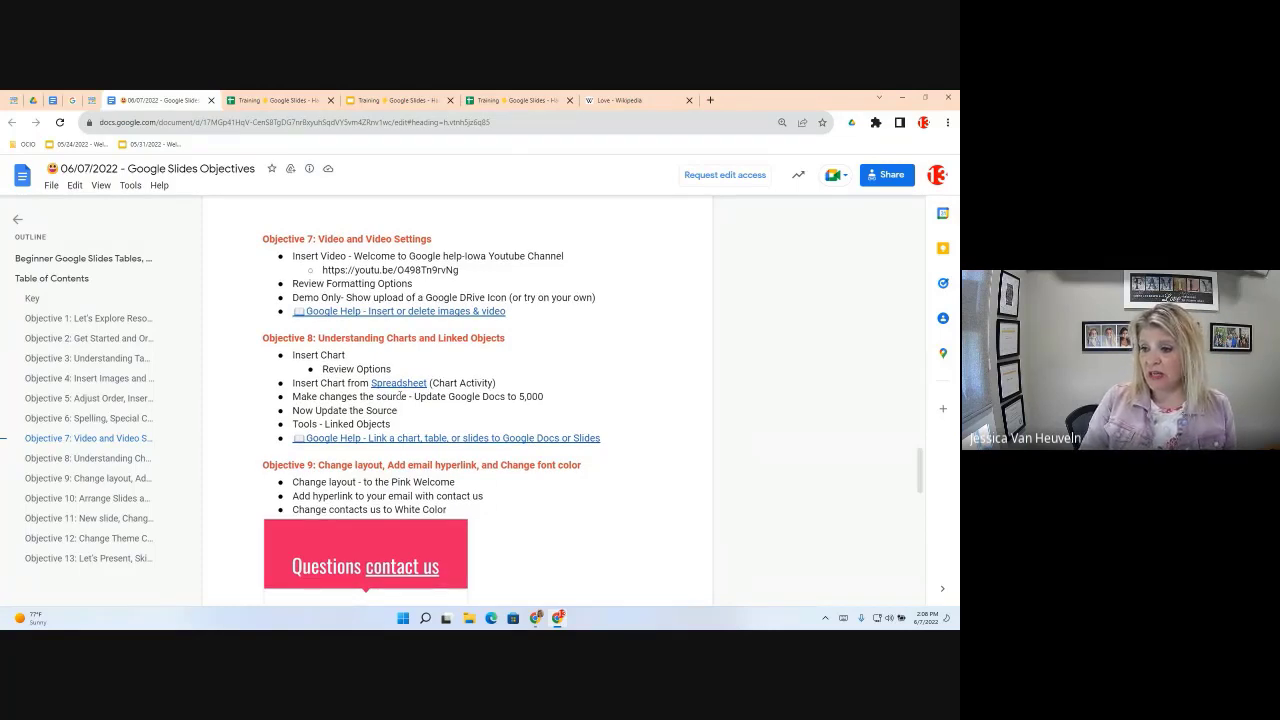
scroll(400, 396, down, 2)
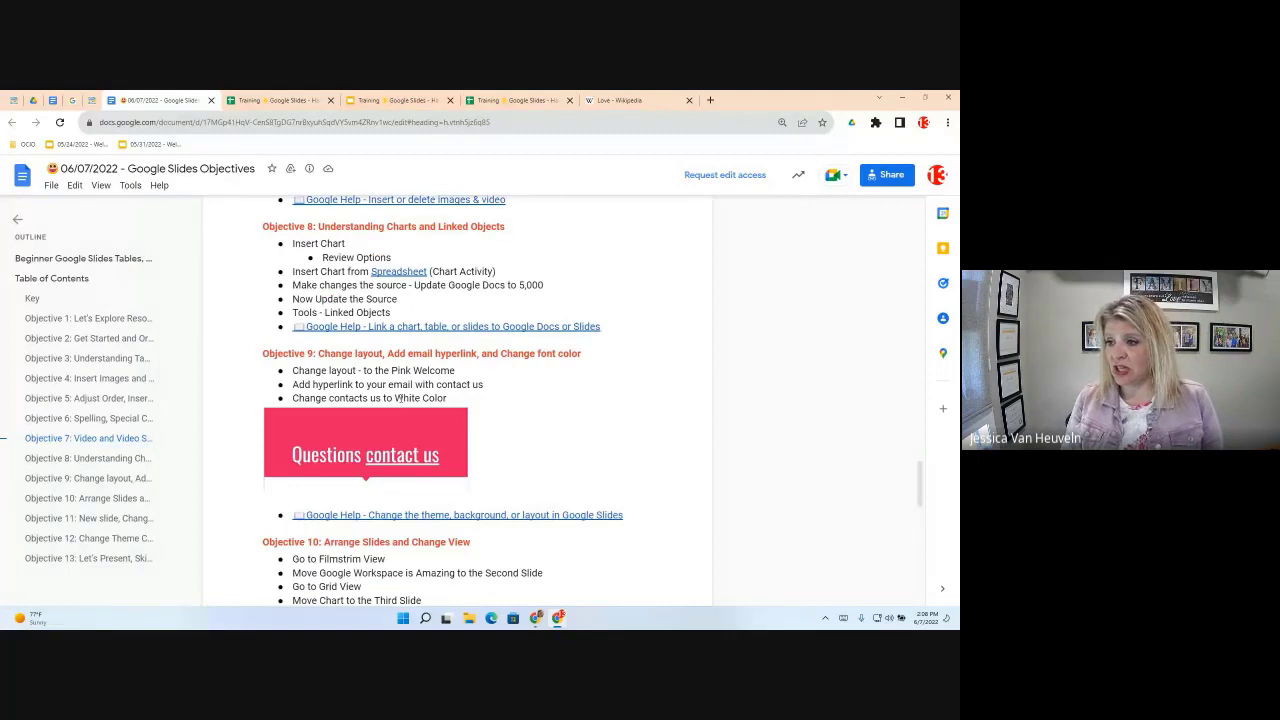
scroll(400, 397, down, 1)
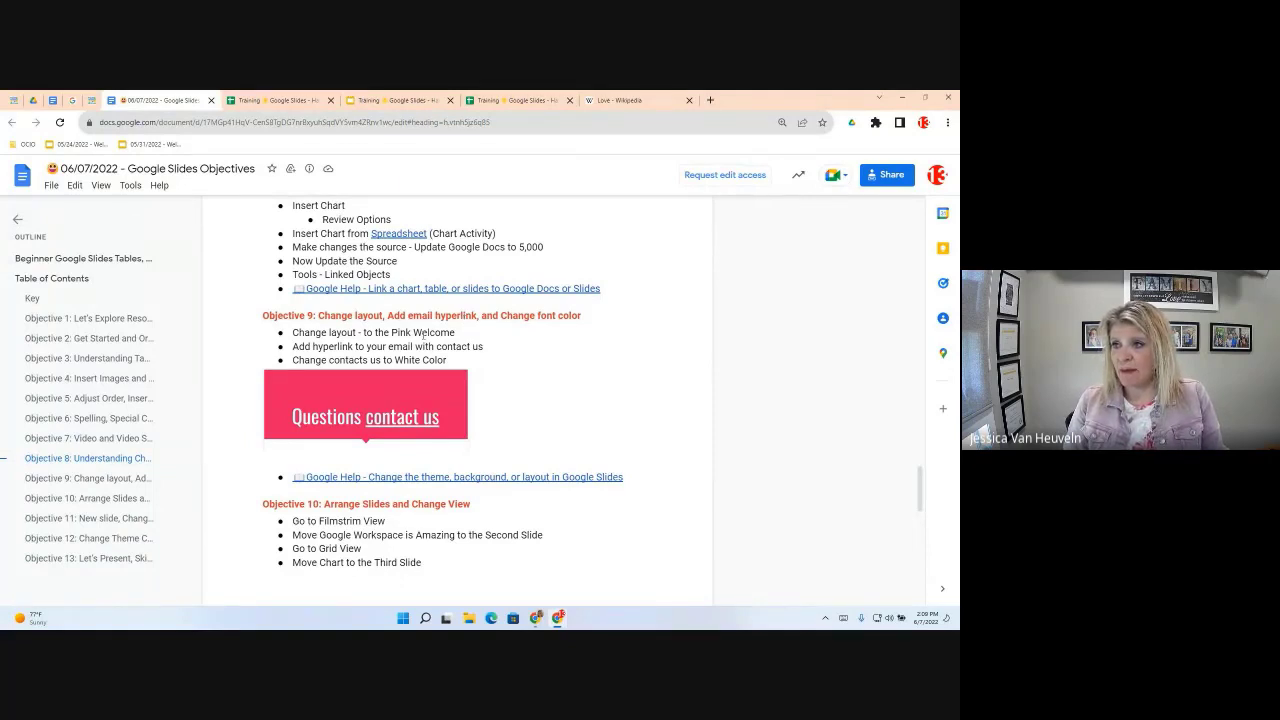
click(520, 99)
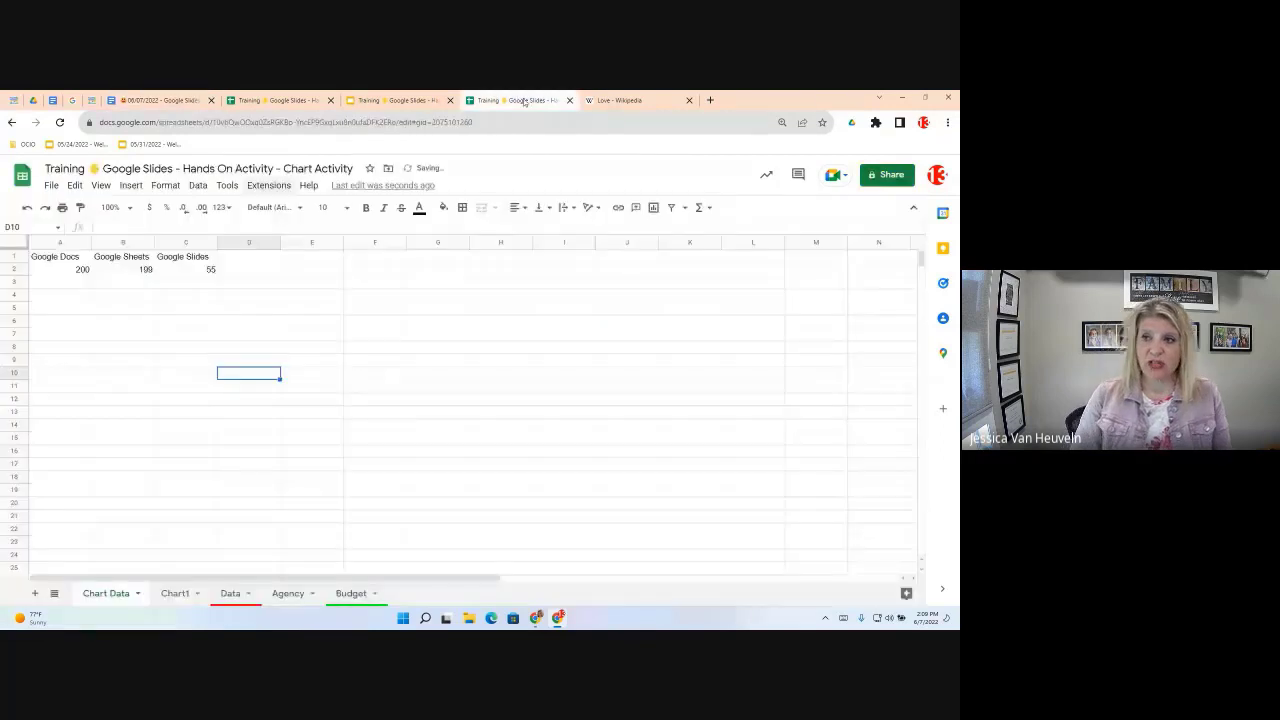
click(383, 101)
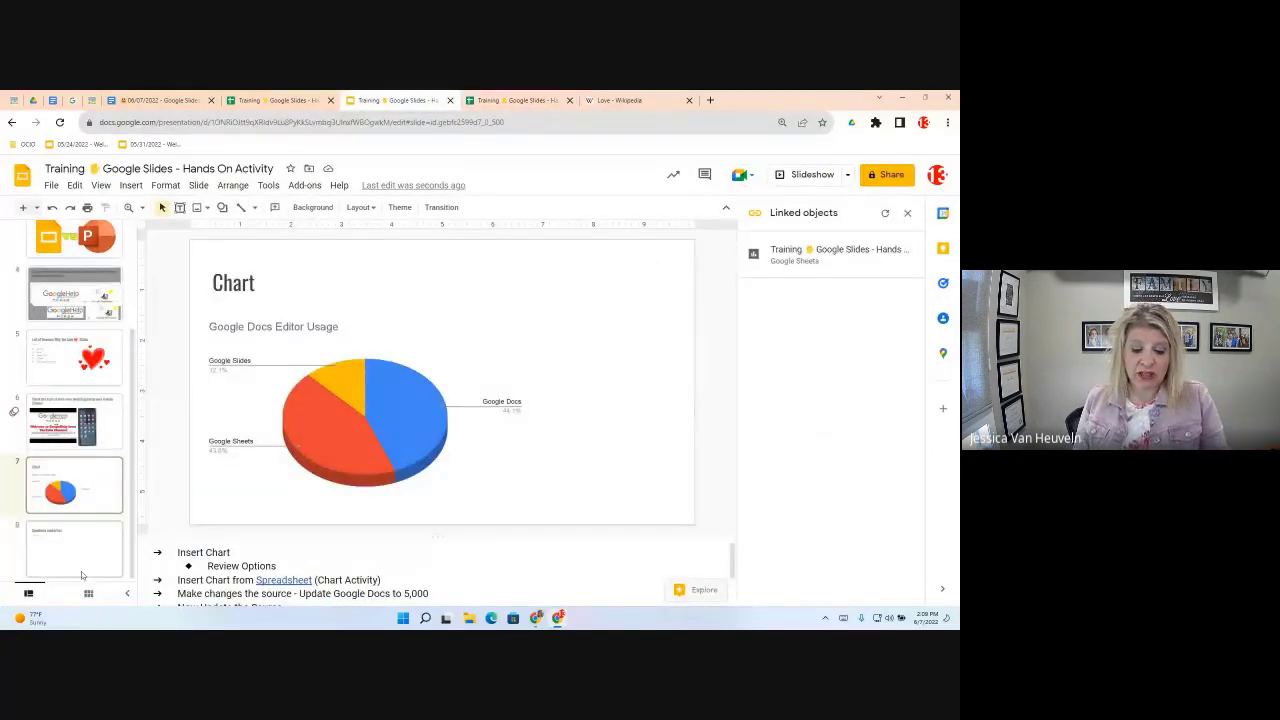
Apply the pink Section header layout to the "Questions contact us" slide.
click(81, 571)
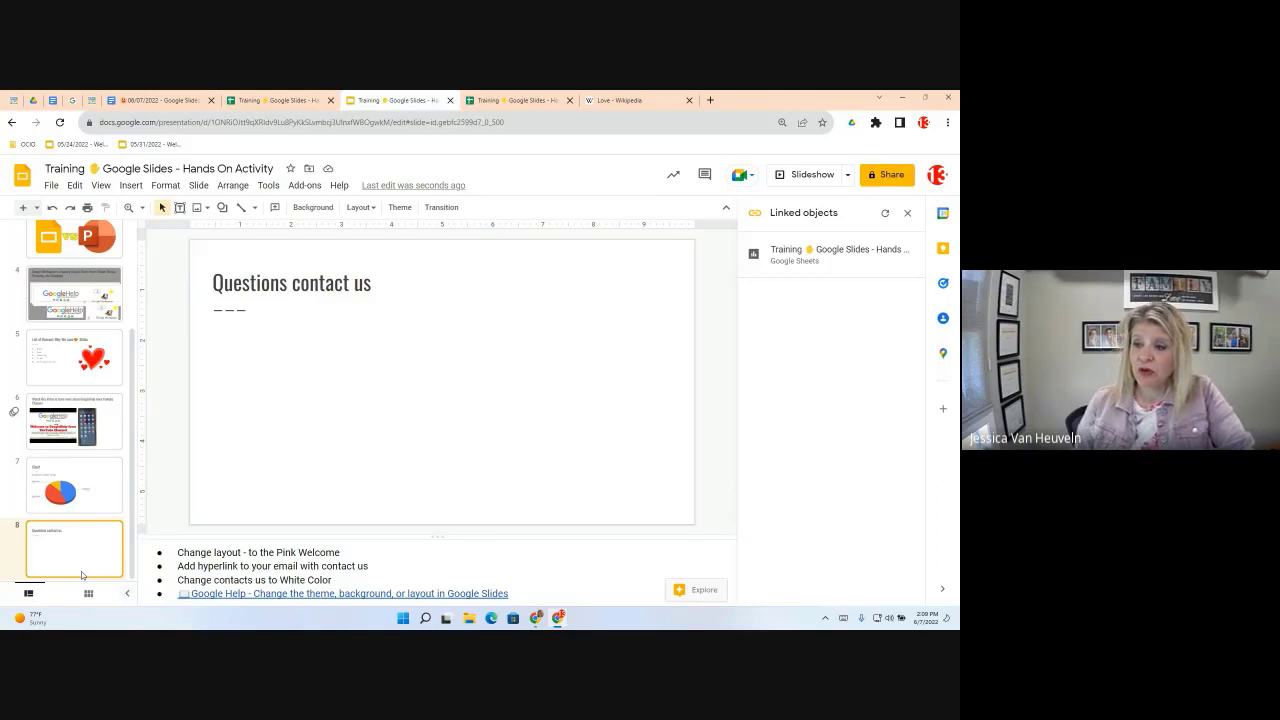
click(362, 208)
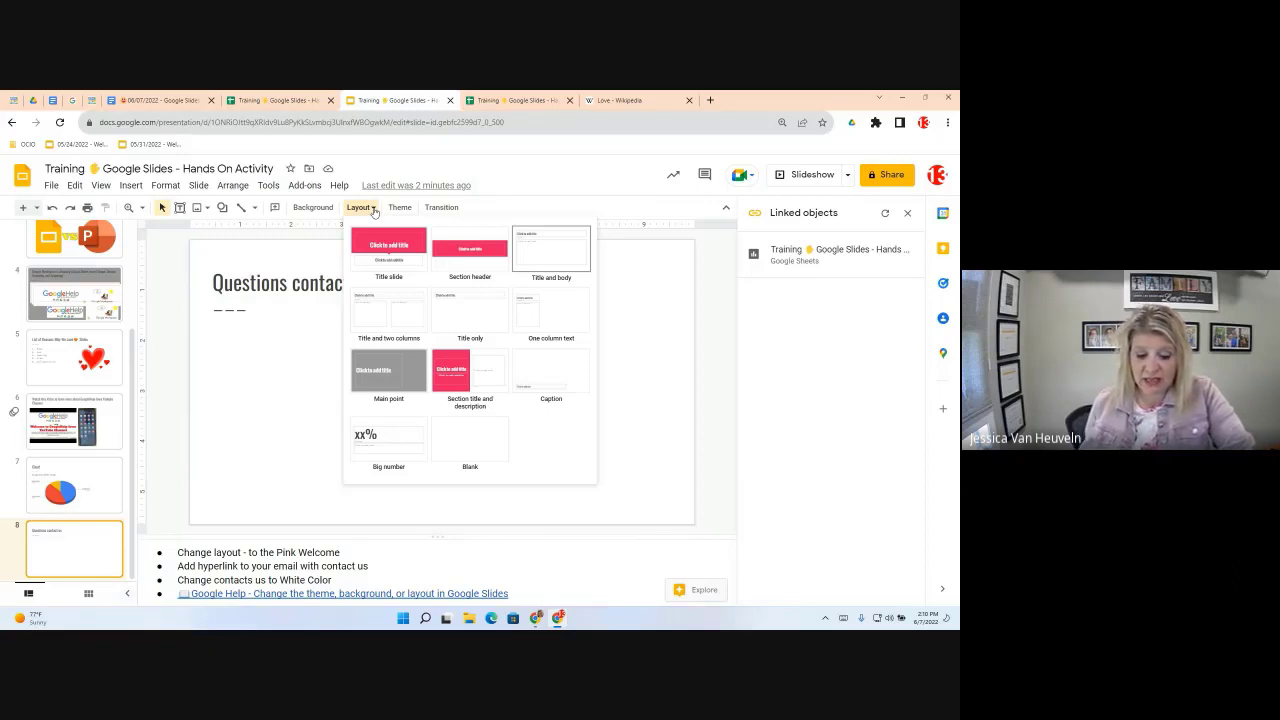
click(485, 258)
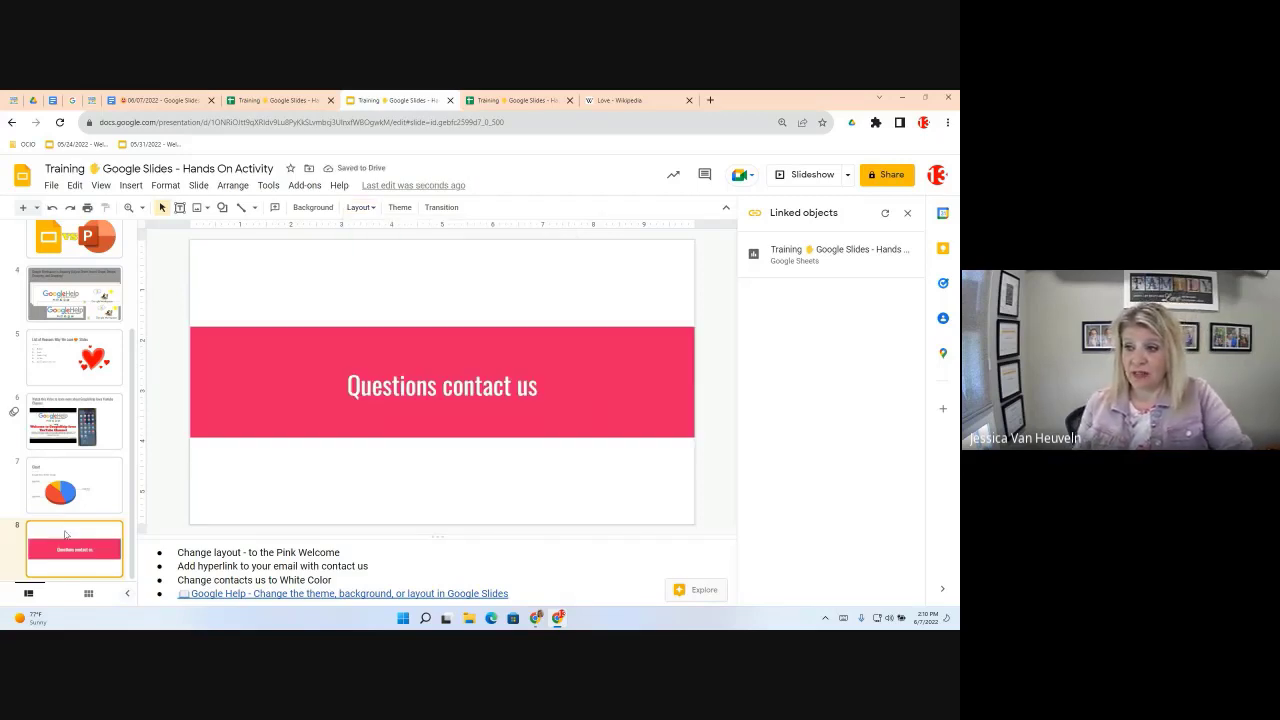
Look at the layout choices offered for the slide's thumbnail and dismiss them without changing the layout.
right_click(65, 535)
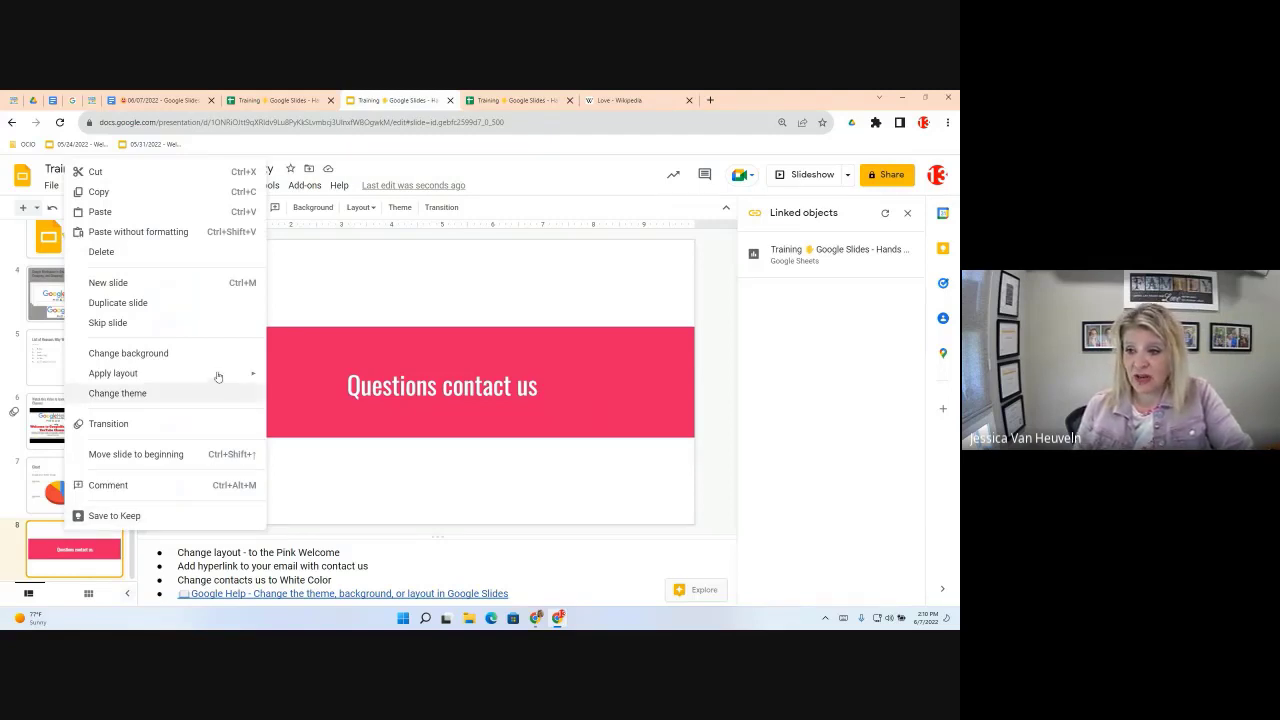
mouse_move(205, 373)
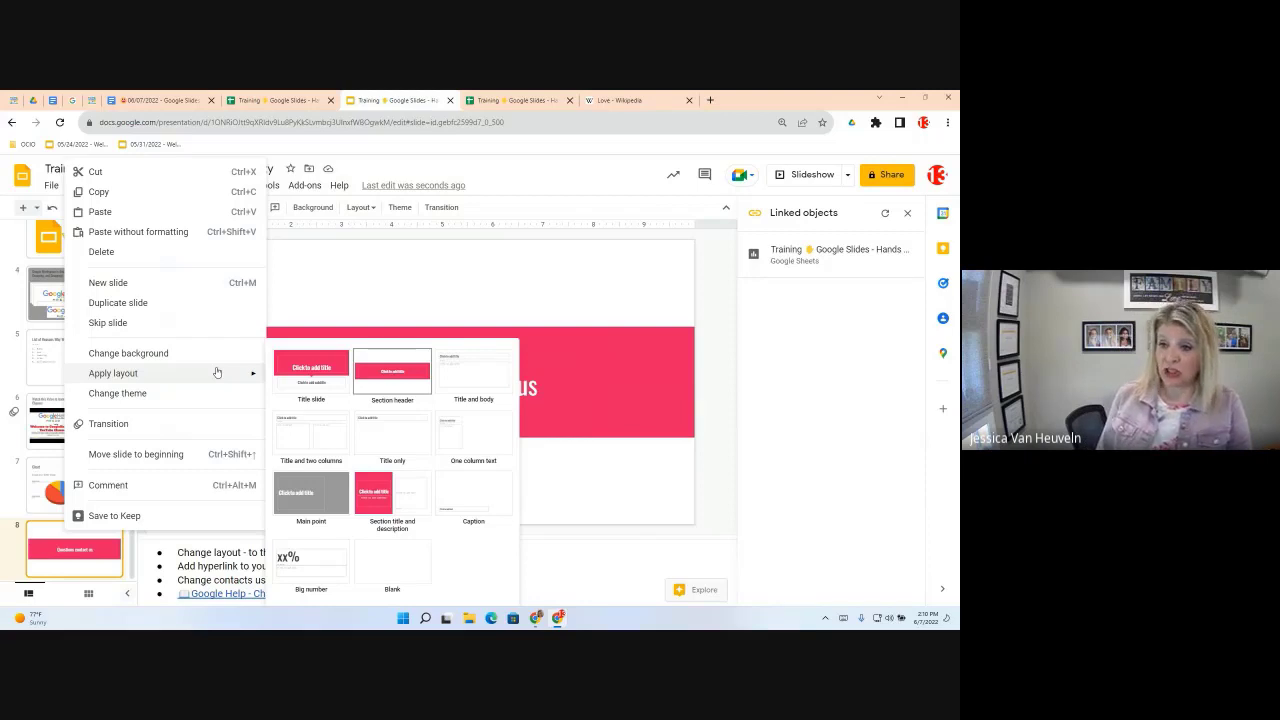
click(385, 292)
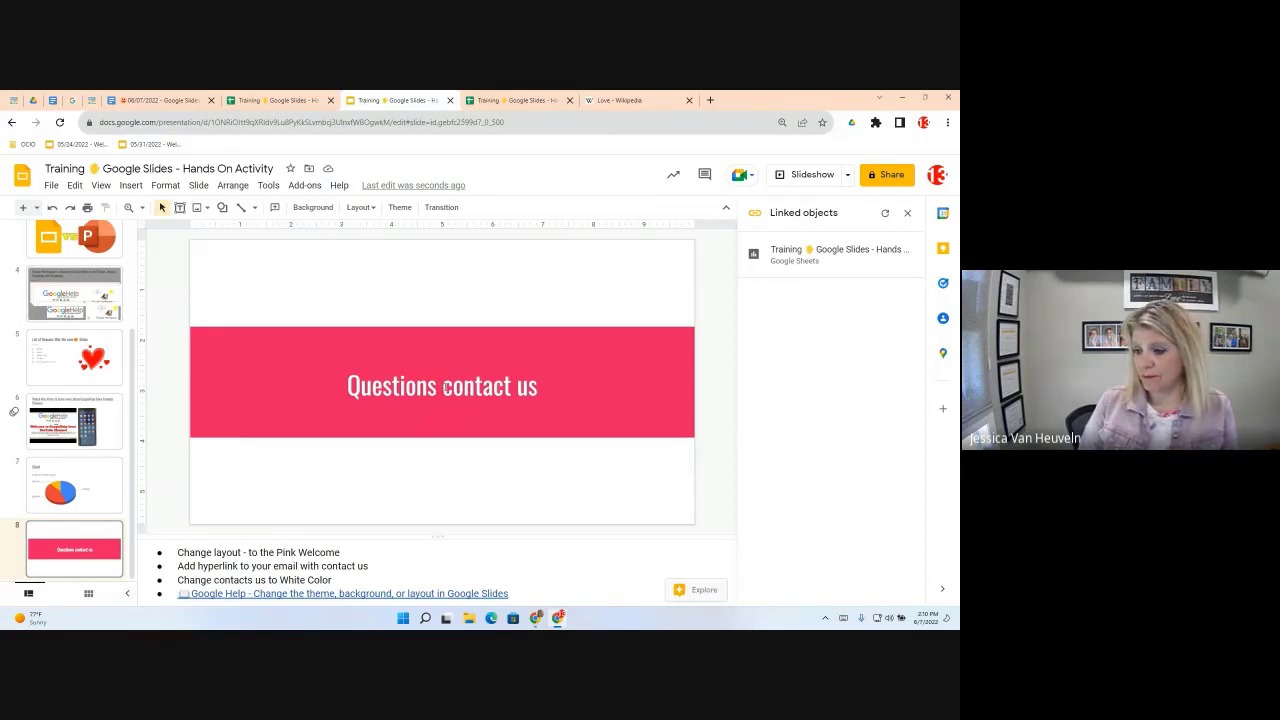
Select the words "contact us" in the slide's title.
click(443, 388)
key(shift+End)
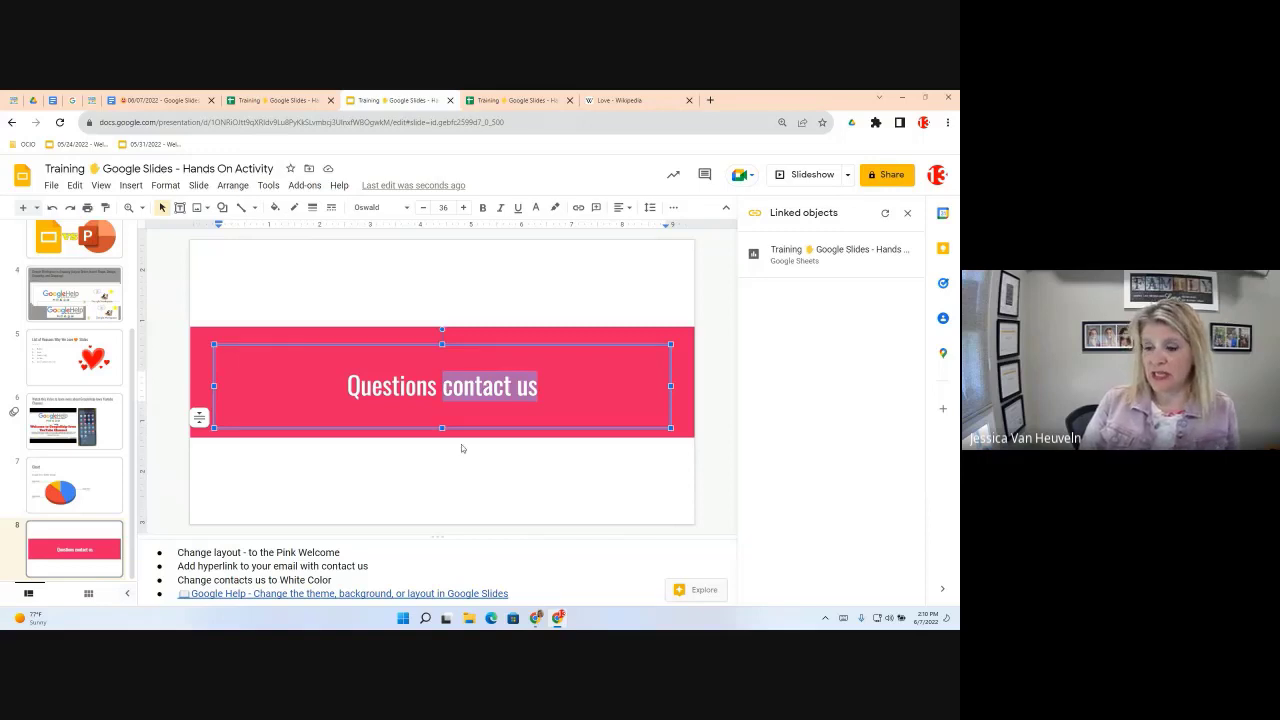